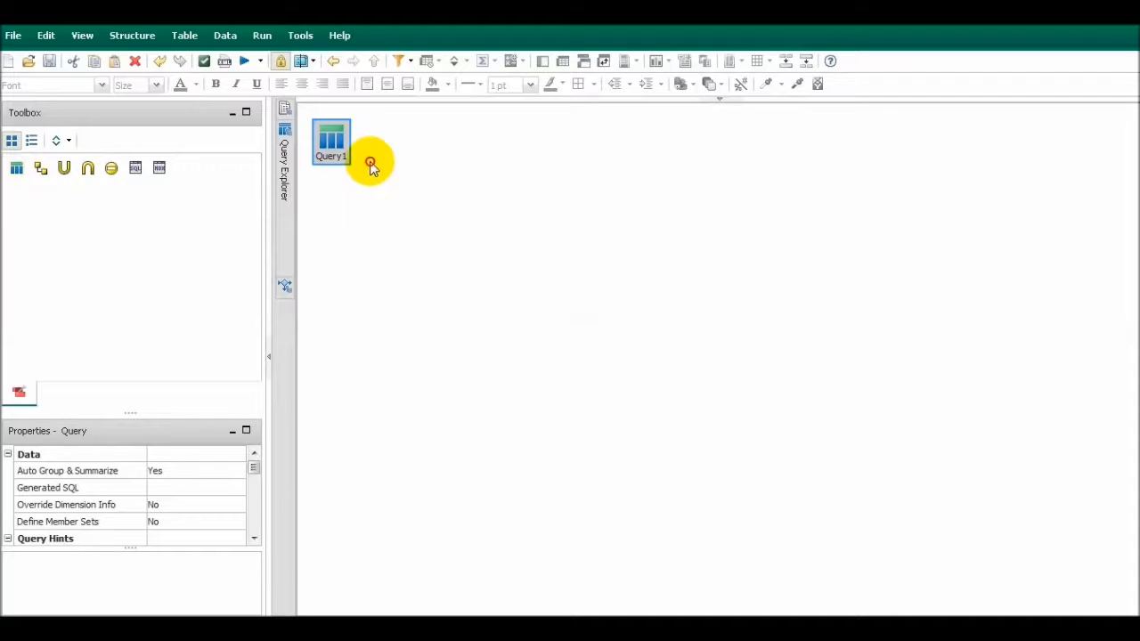
Add a Union operation as the source of Query1 and place a new query in each of its two input slots
drag(25, 178, 312, 218)
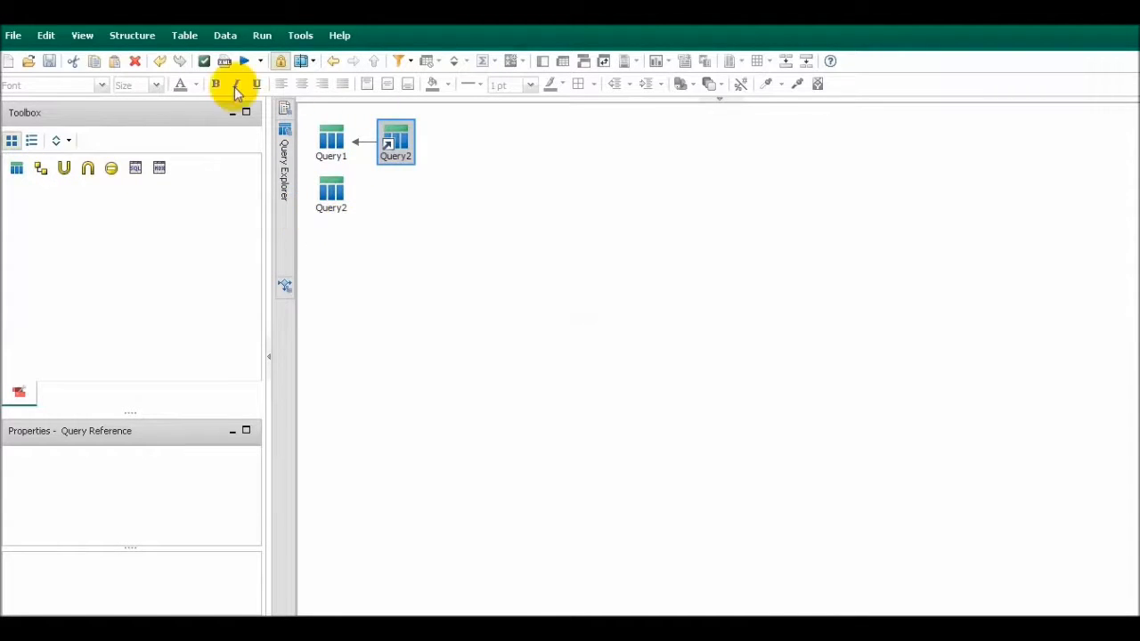
click(160, 62)
drag(64, 167, 321, 147)
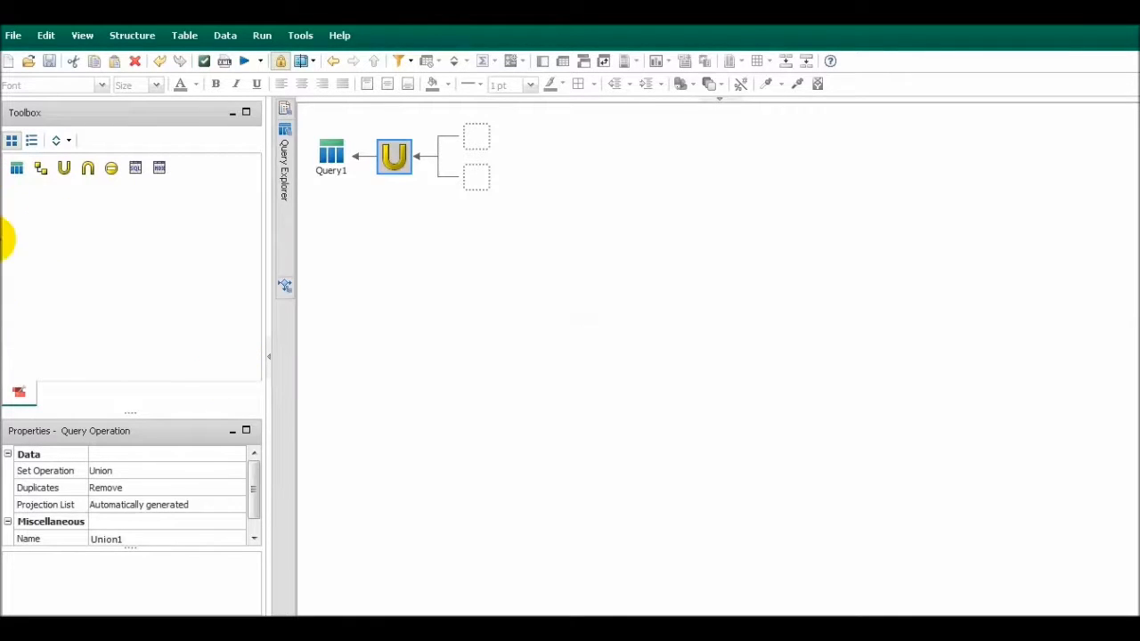
click(19, 175)
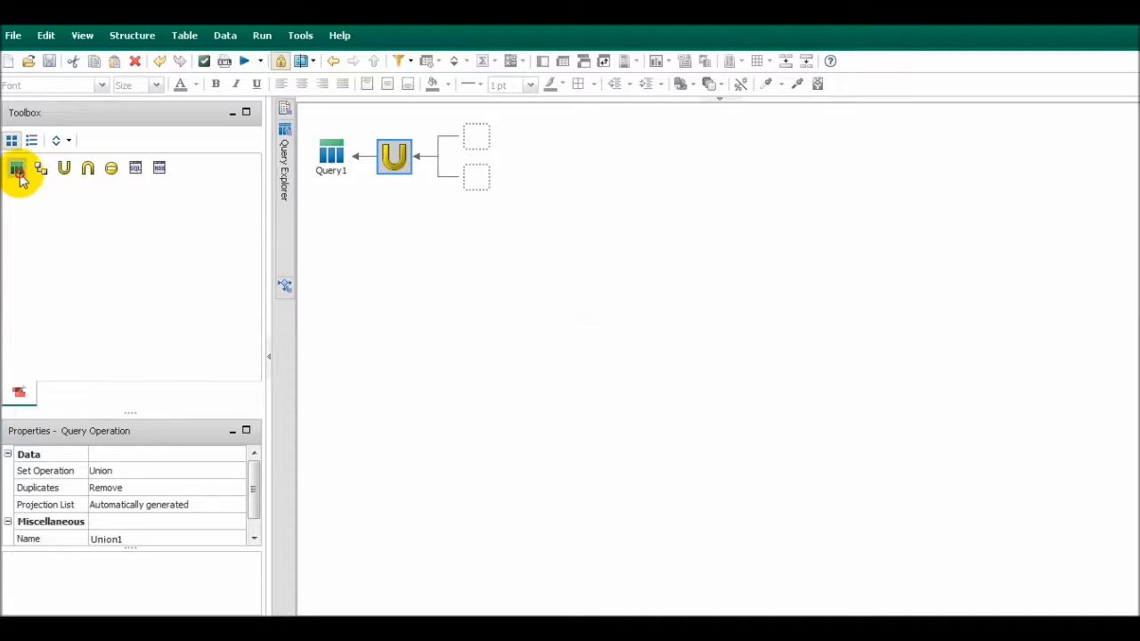
drag(22, 178, 458, 134)
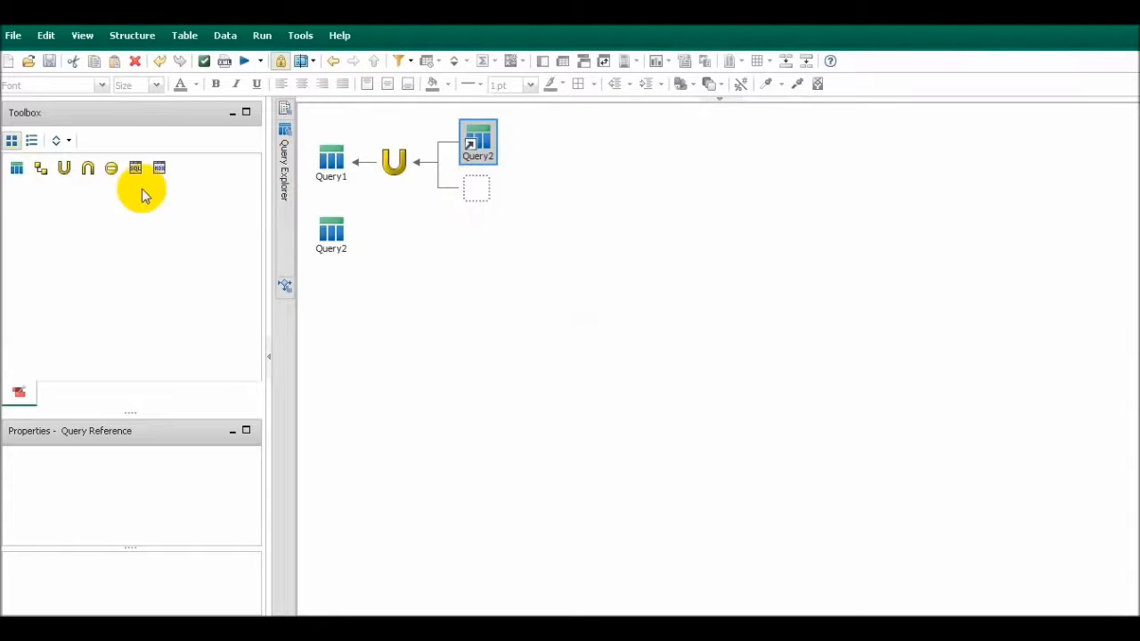
drag(20, 180, 449, 187)
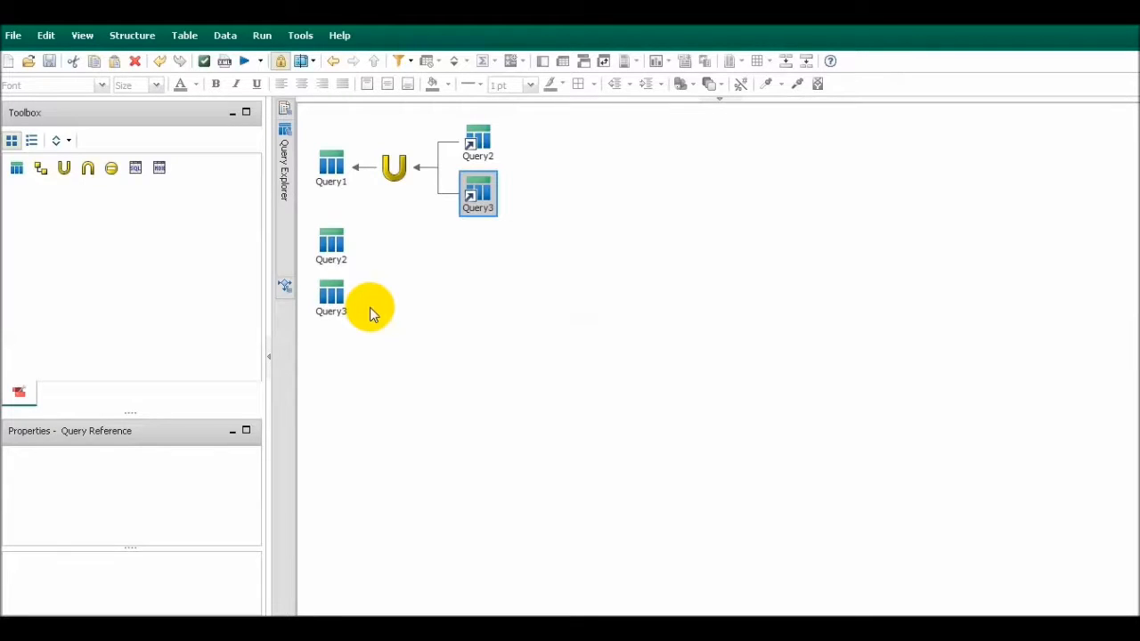
Add Product line and Revenue from the Sales (query) source to Query2, and return to the query overview
click(344, 238)
double_click(343, 238)
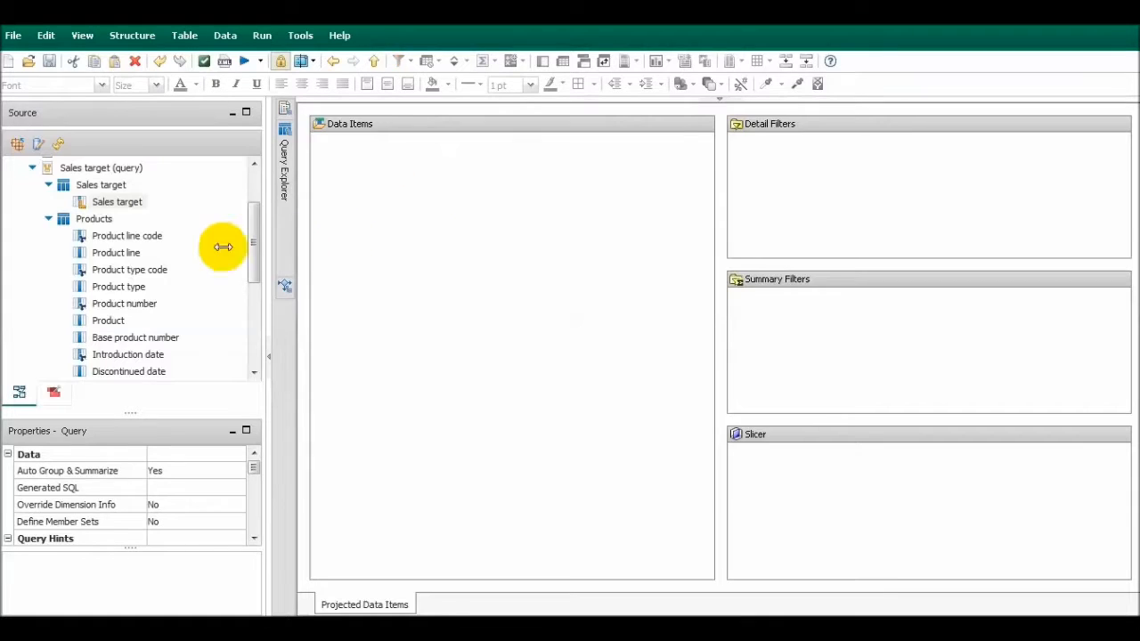
scroll(117, 235, up, 2)
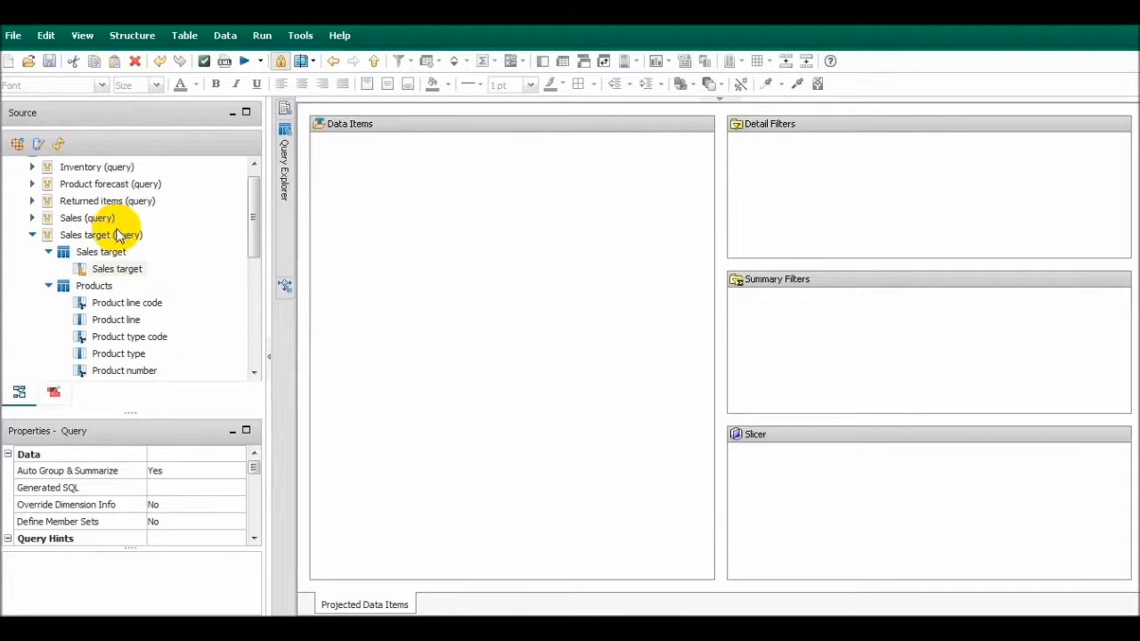
click(33, 221)
scroll(145, 280, down, 2)
drag(116, 338, 392, 293)
scroll(184, 270, up, 3)
drag(105, 269, 459, 278)
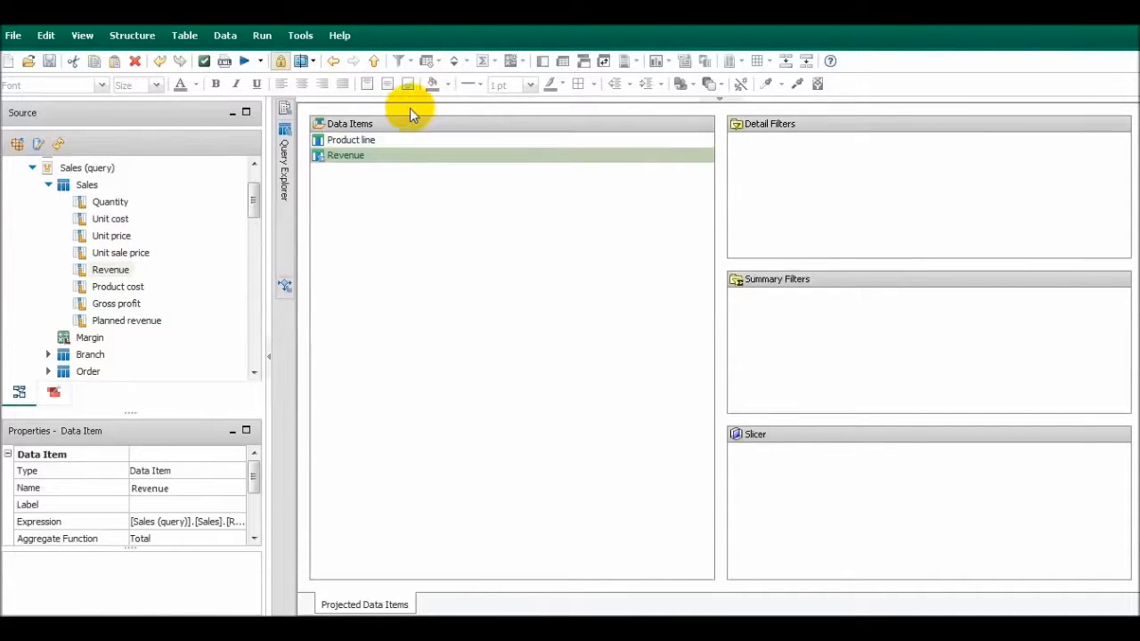
click(374, 63)
Add Product line and Sales target from the Sales target (query) source to Query3, and return to the query overview
double_click(331, 296)
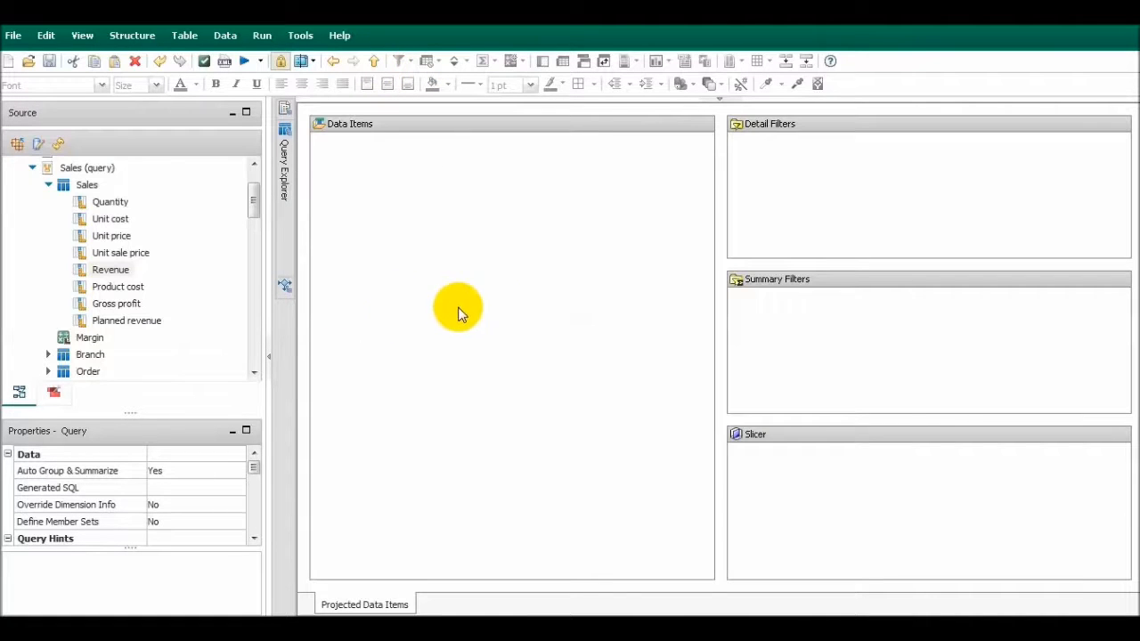
scroll(134, 229, up, 2)
click(32, 231)
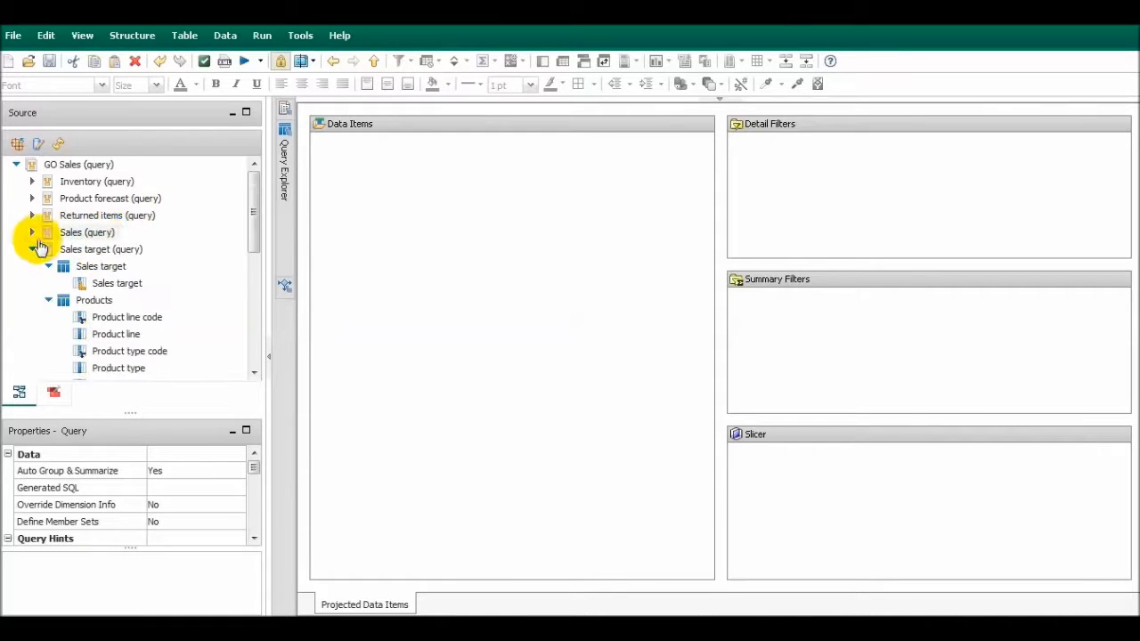
drag(130, 336, 452, 277)
drag(138, 292, 400, 255)
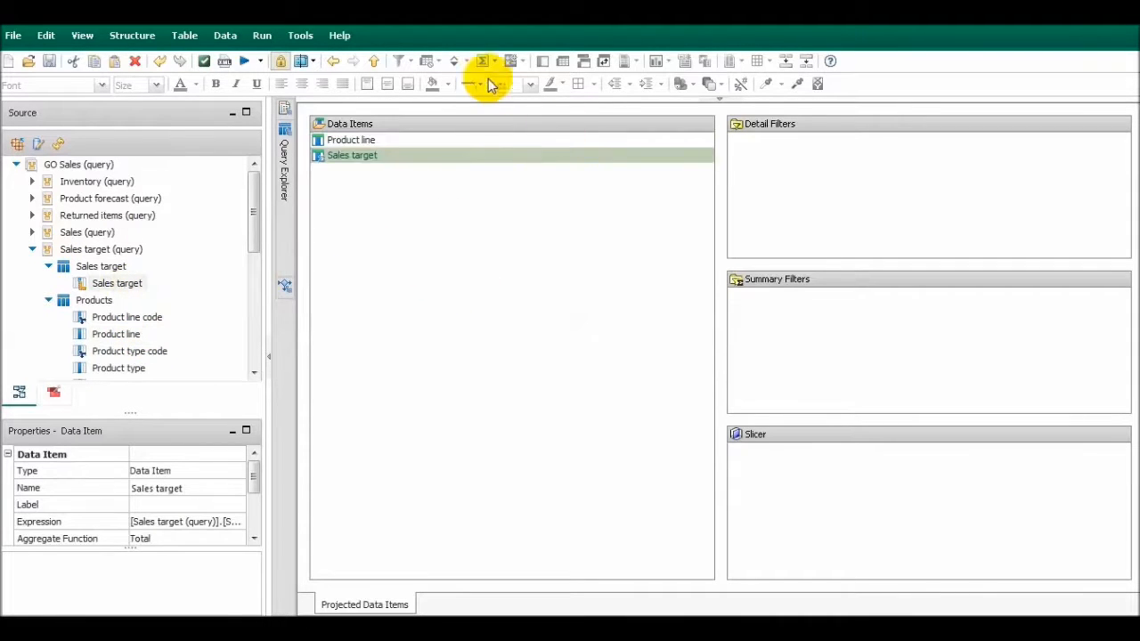
click(374, 61)
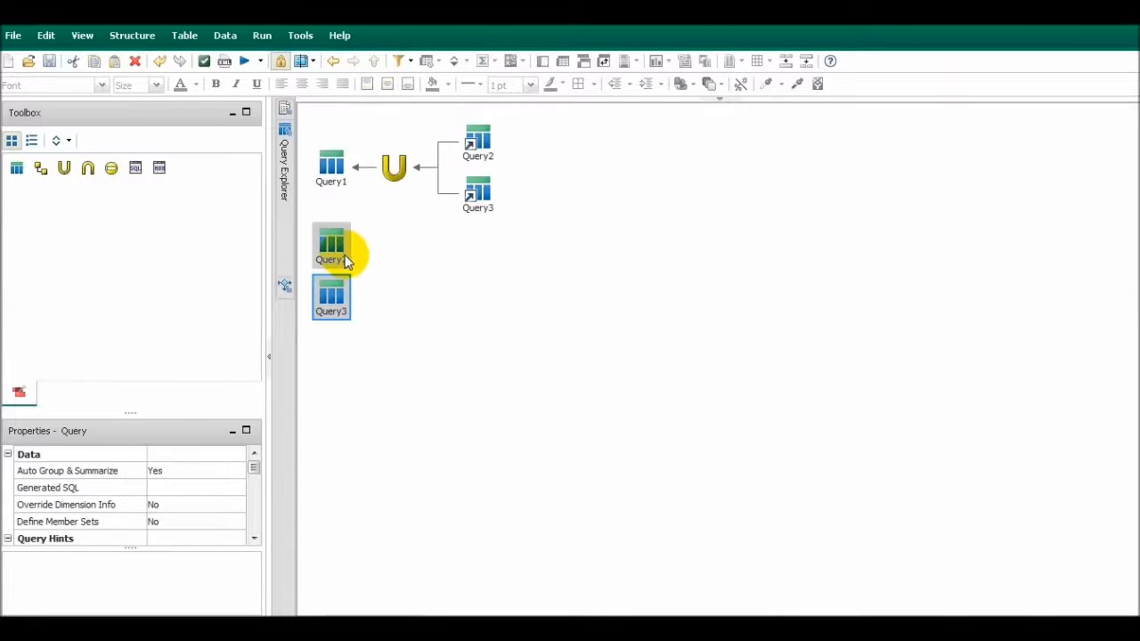
Review the data items in Query2 and Query3 to compare what the two union inputs contain
double_click(345, 259)
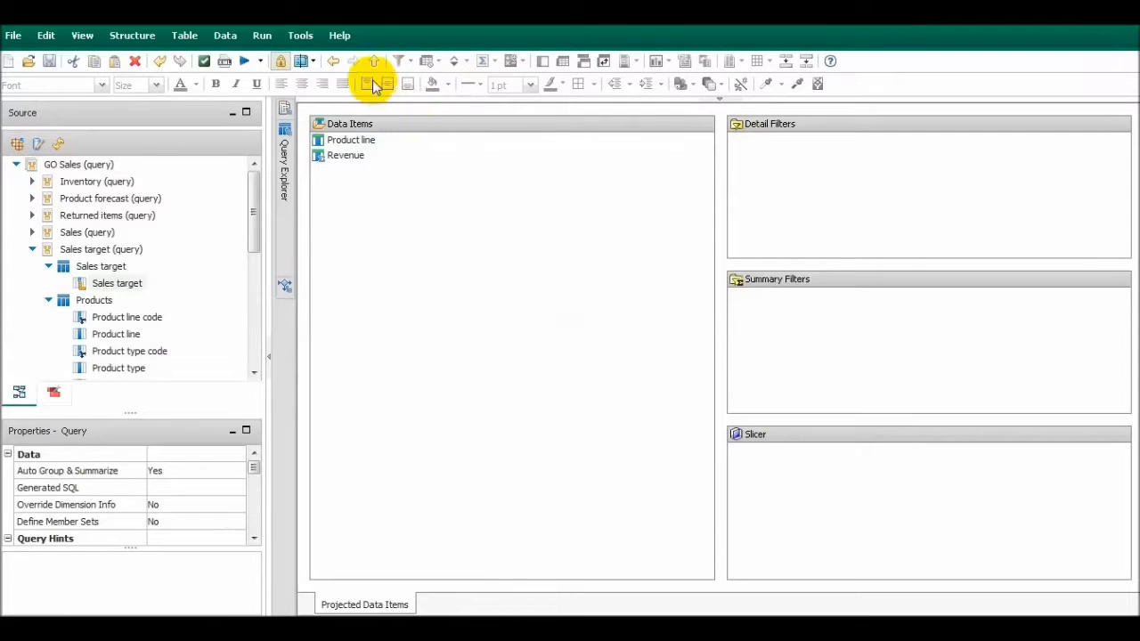
click(372, 62)
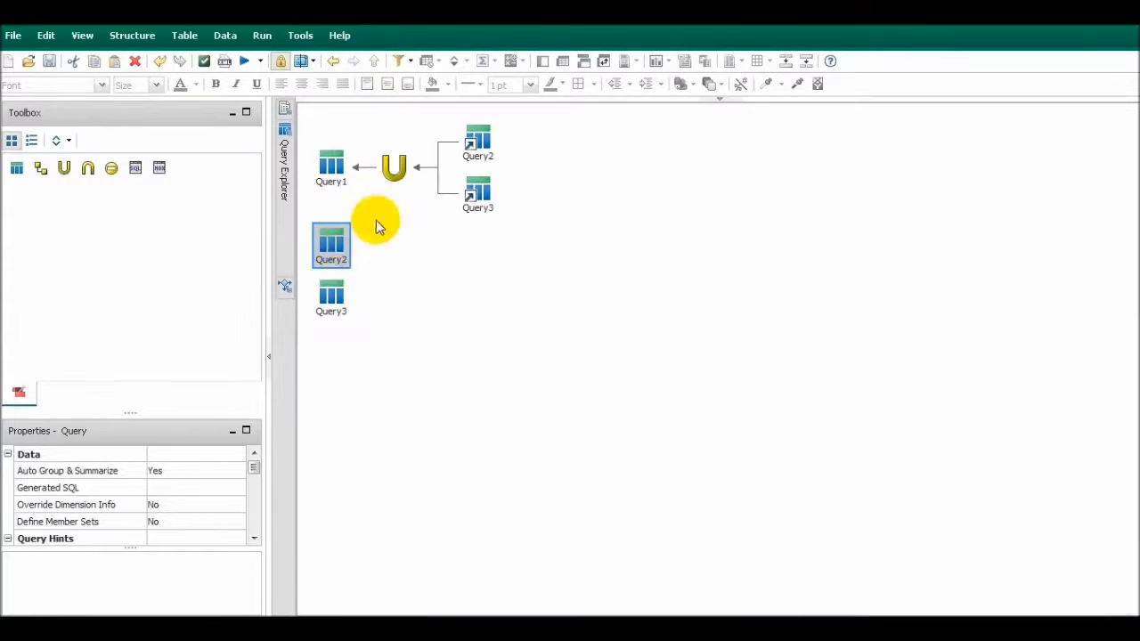
double_click(331, 288)
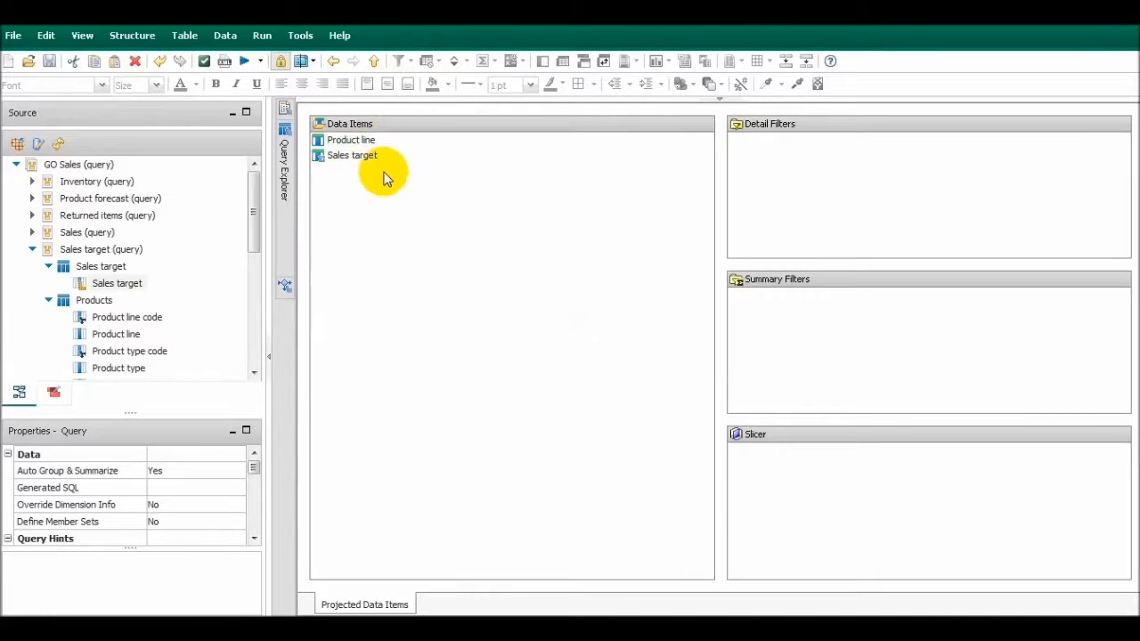
click(373, 64)
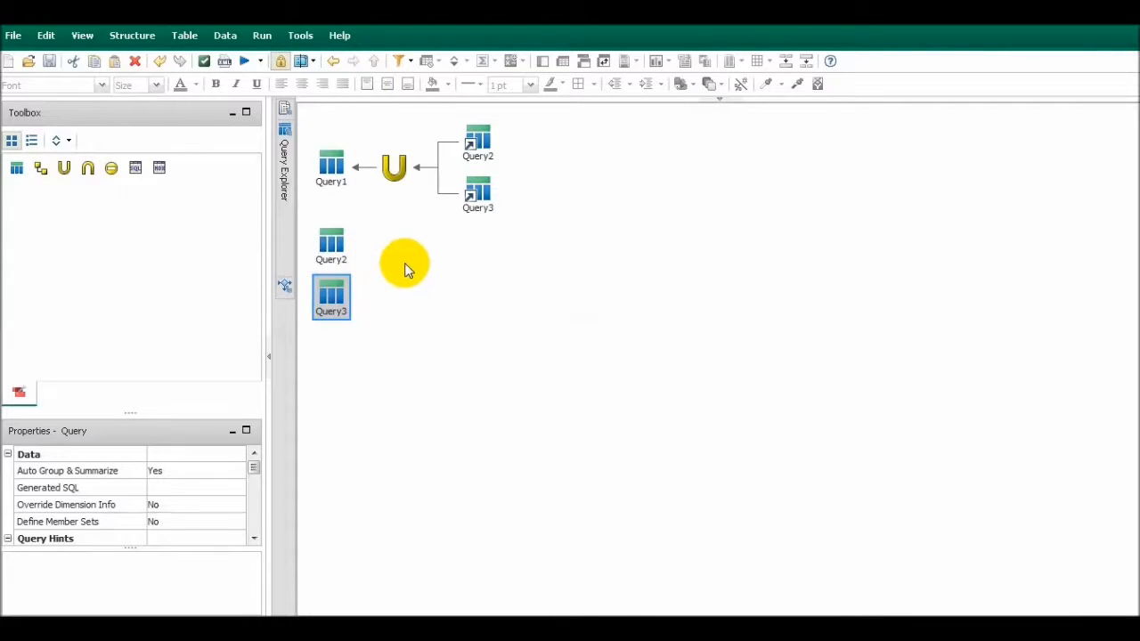
double_click(331, 245)
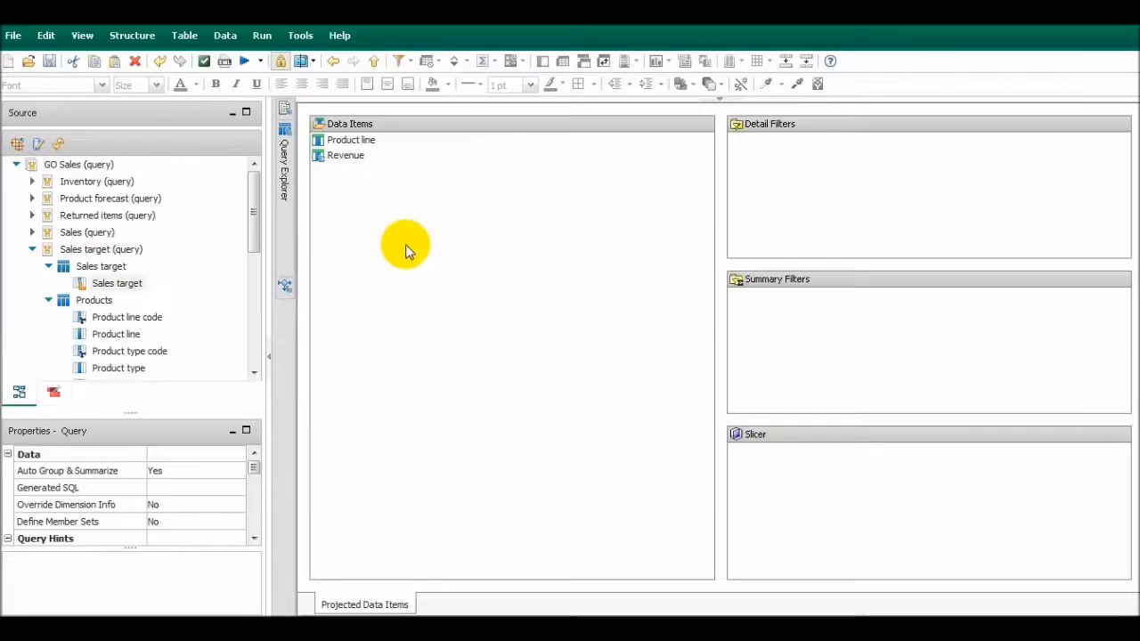
click(355, 142)
click(373, 61)
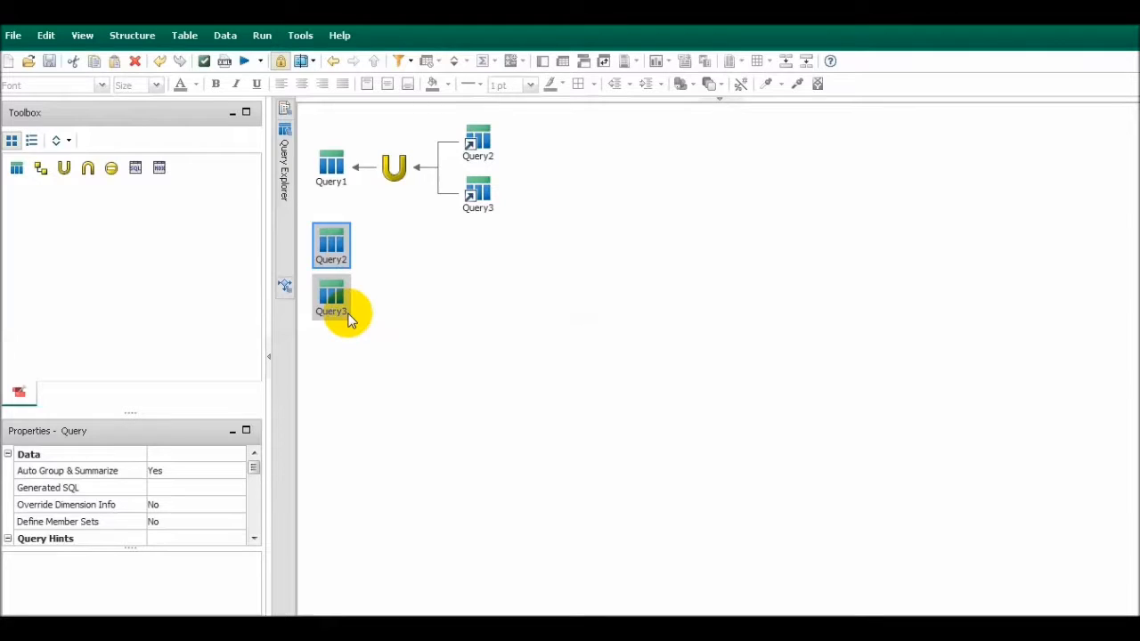
double_click(328, 256)
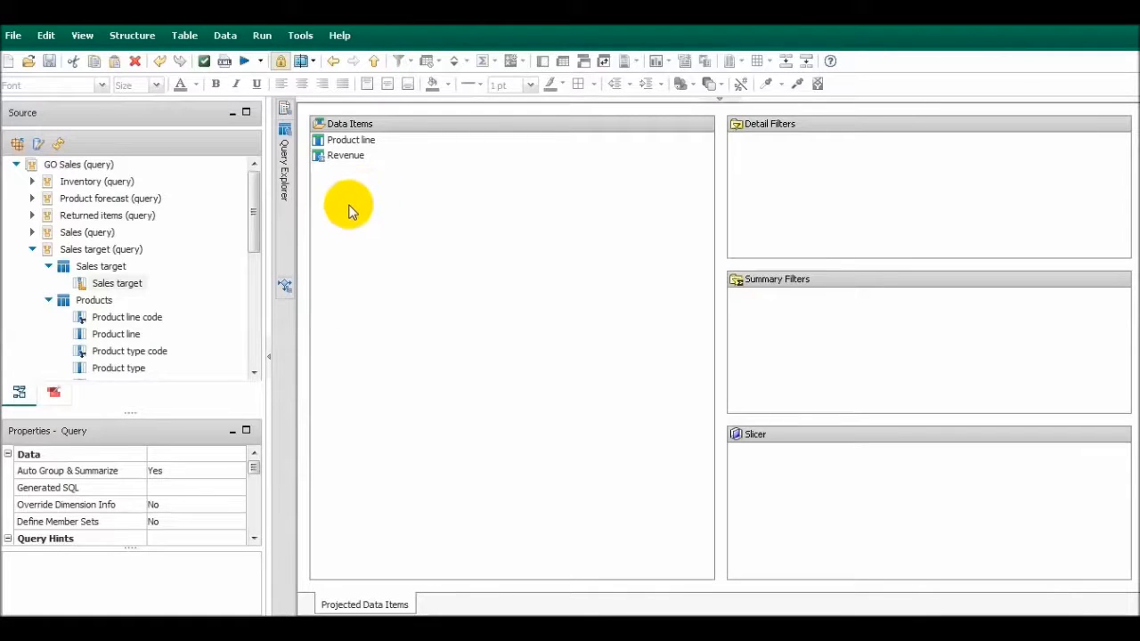
click(55, 392)
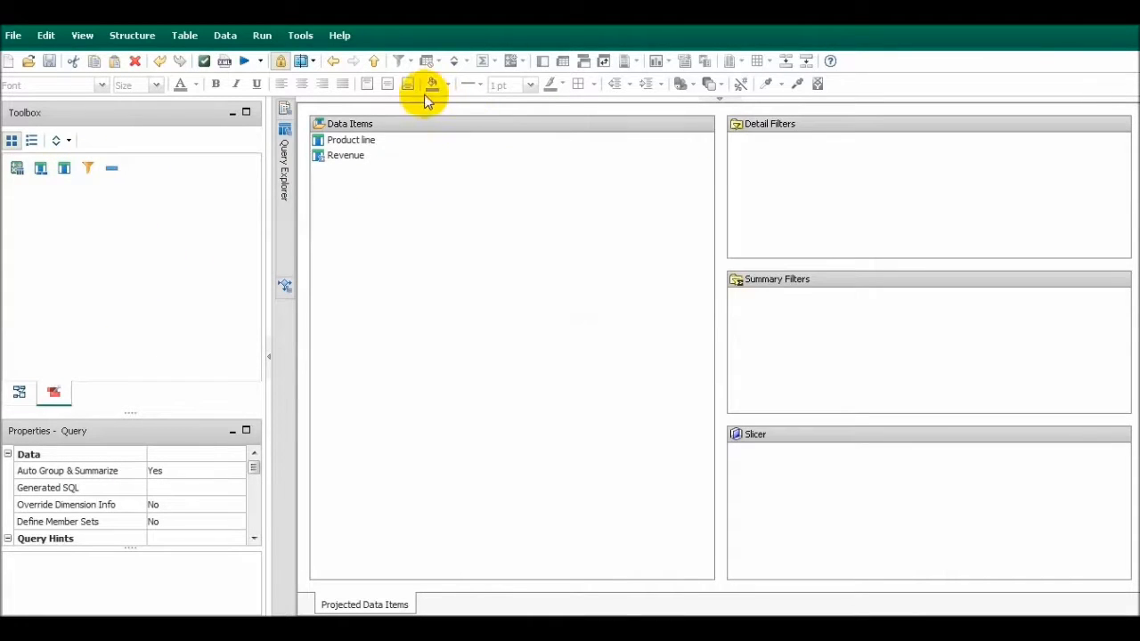
click(373, 61)
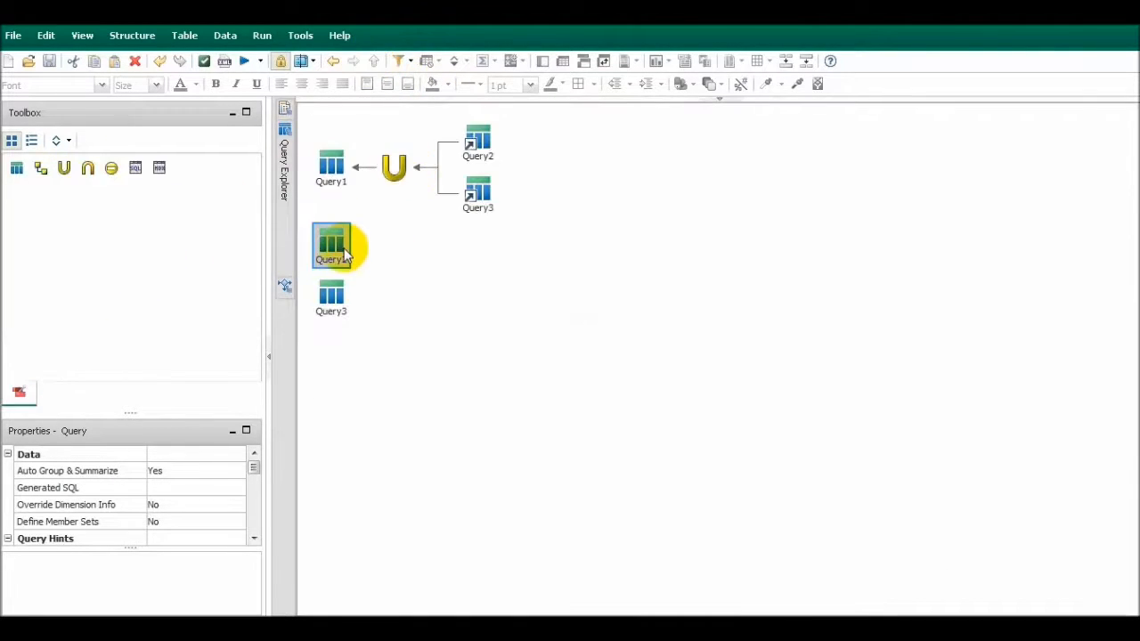
Create a data item named Sales Target with the expression 0 in Query2, and return to the query overview
double_click(346, 245)
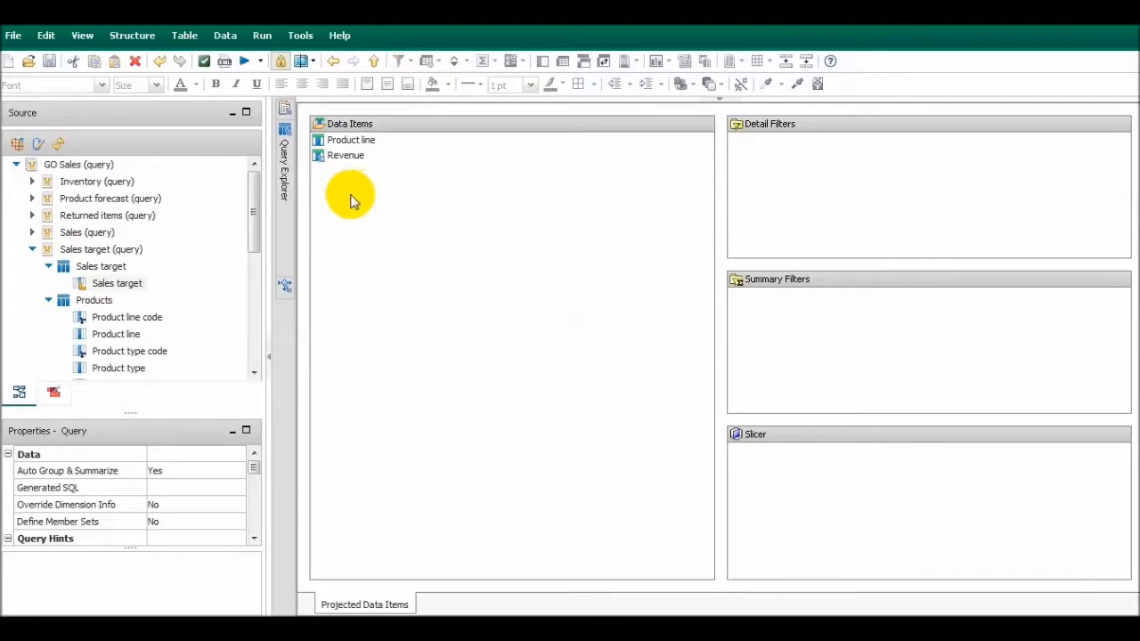
click(55, 392)
drag(70, 177, 382, 234)
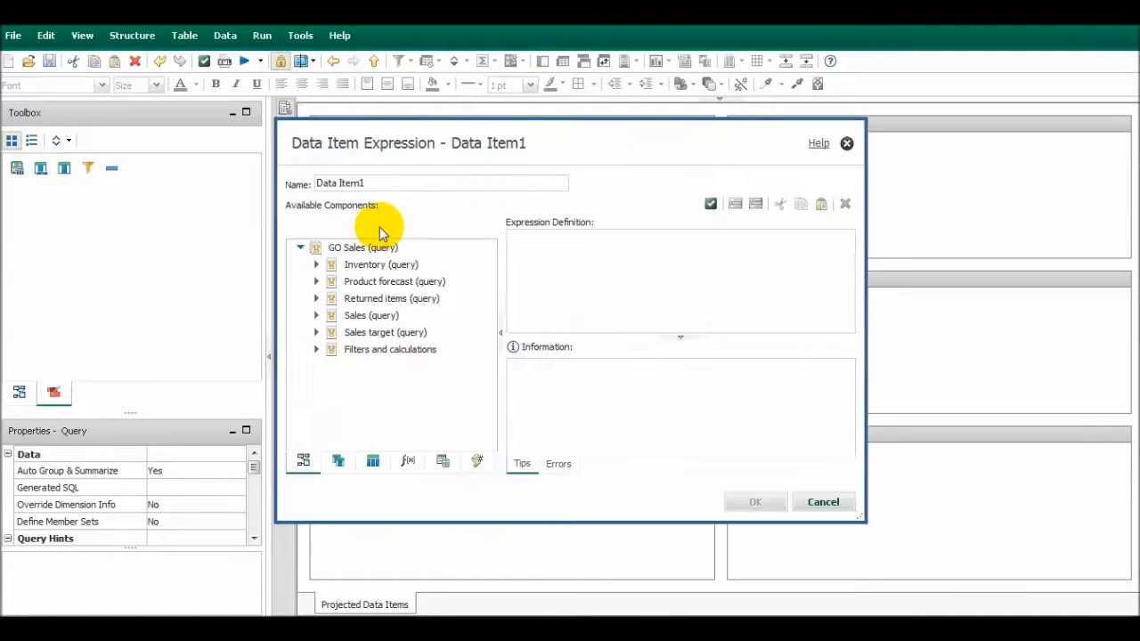
drag(395, 186, 86, 184)
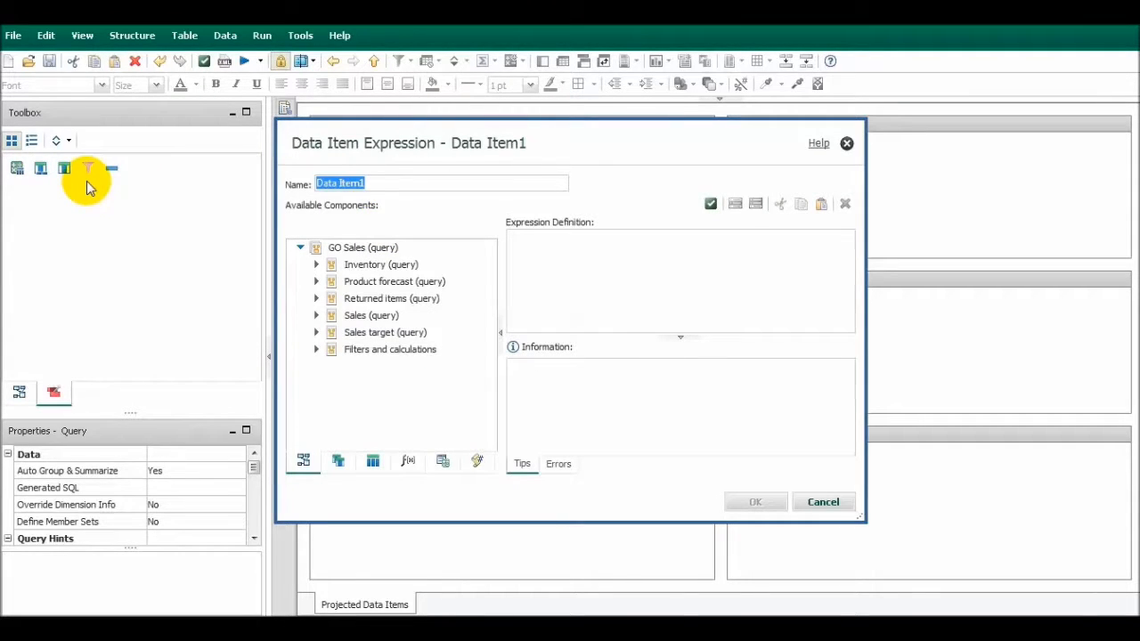
text(Sales Target)
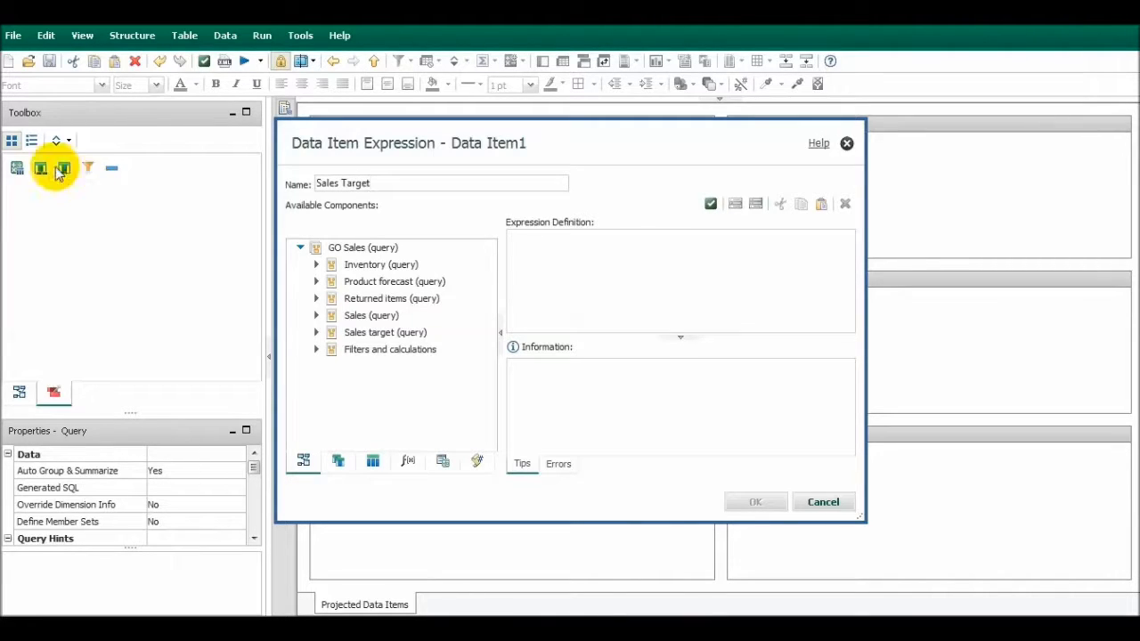
click(712, 276)
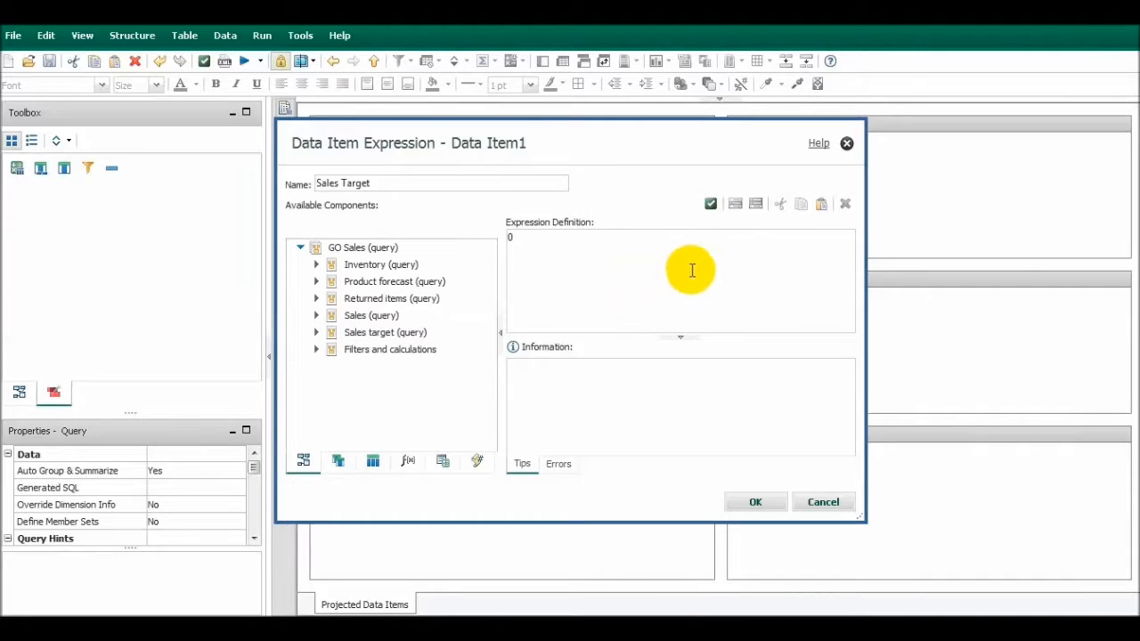
click(752, 502)
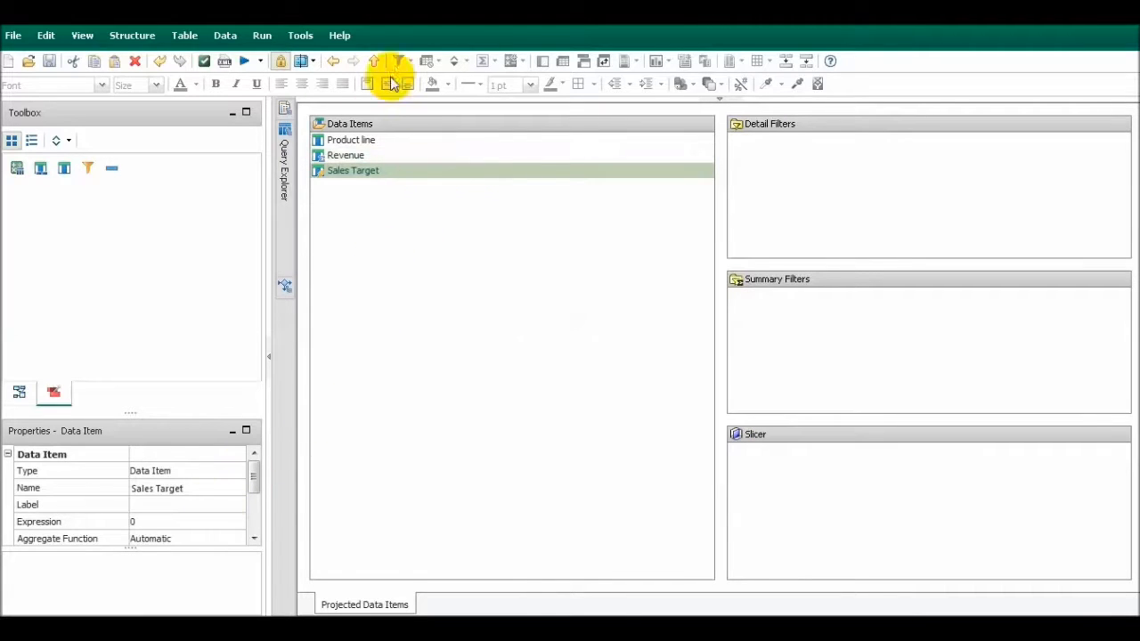
click(366, 60)
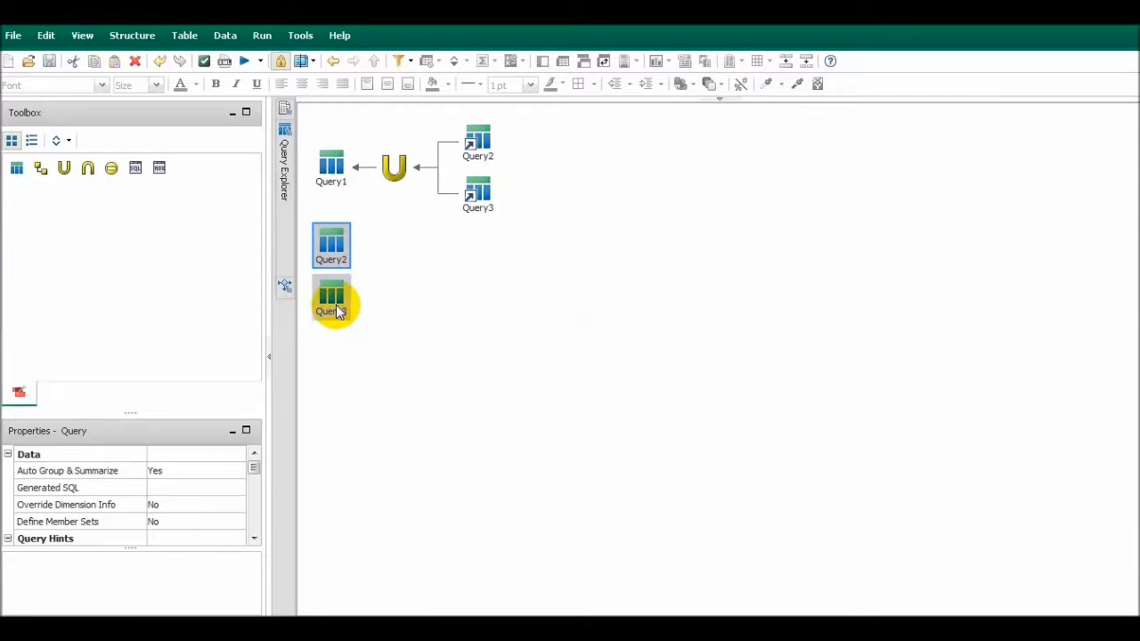
Create a data item named Revenue with the expression 0 in Query3
double_click(338, 310)
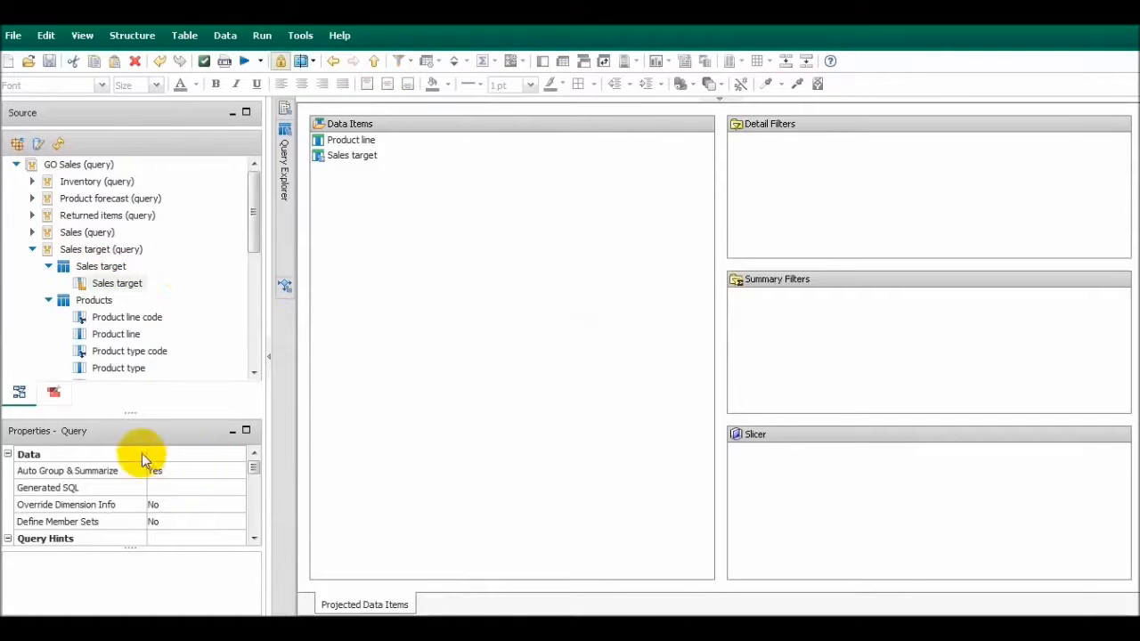
click(53, 392)
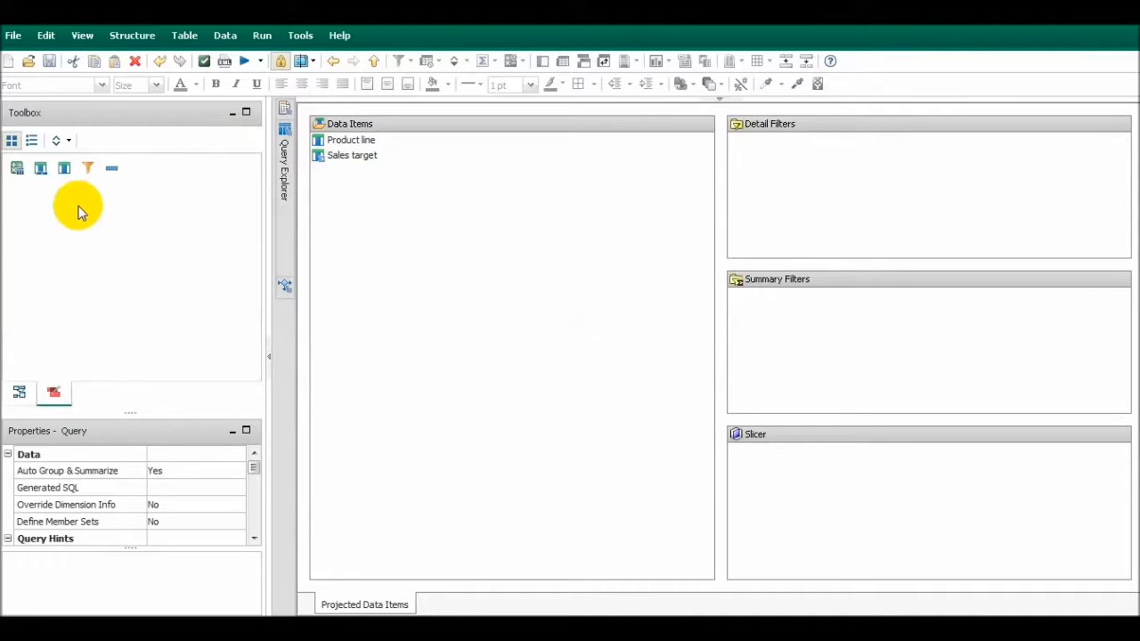
drag(64, 171, 410, 237)
drag(376, 189, 193, 178)
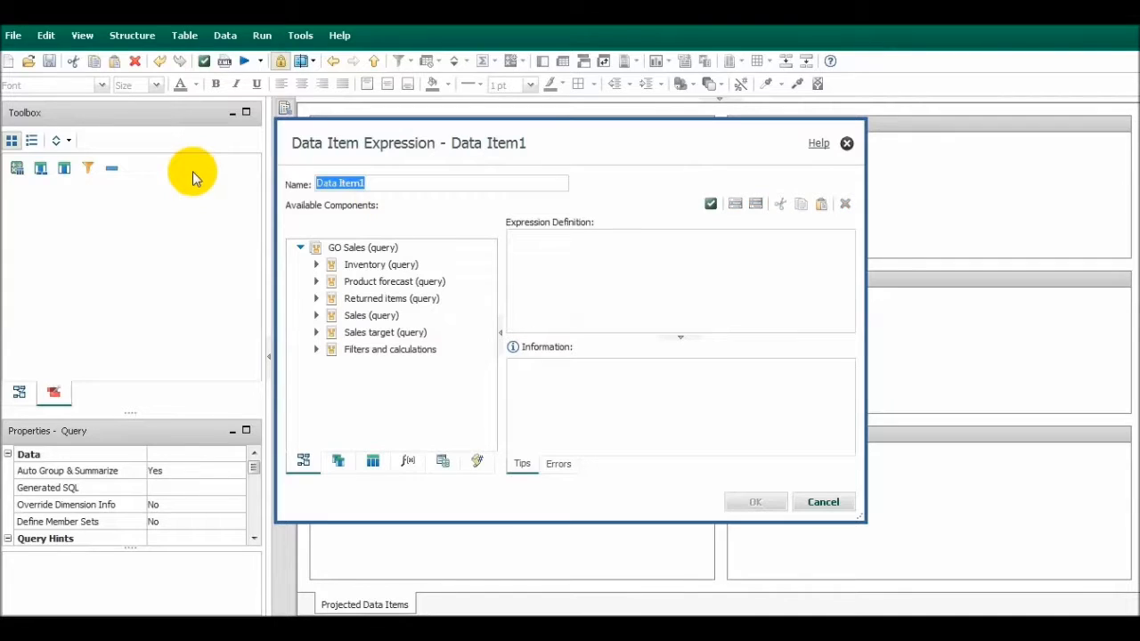
text(Revenue)
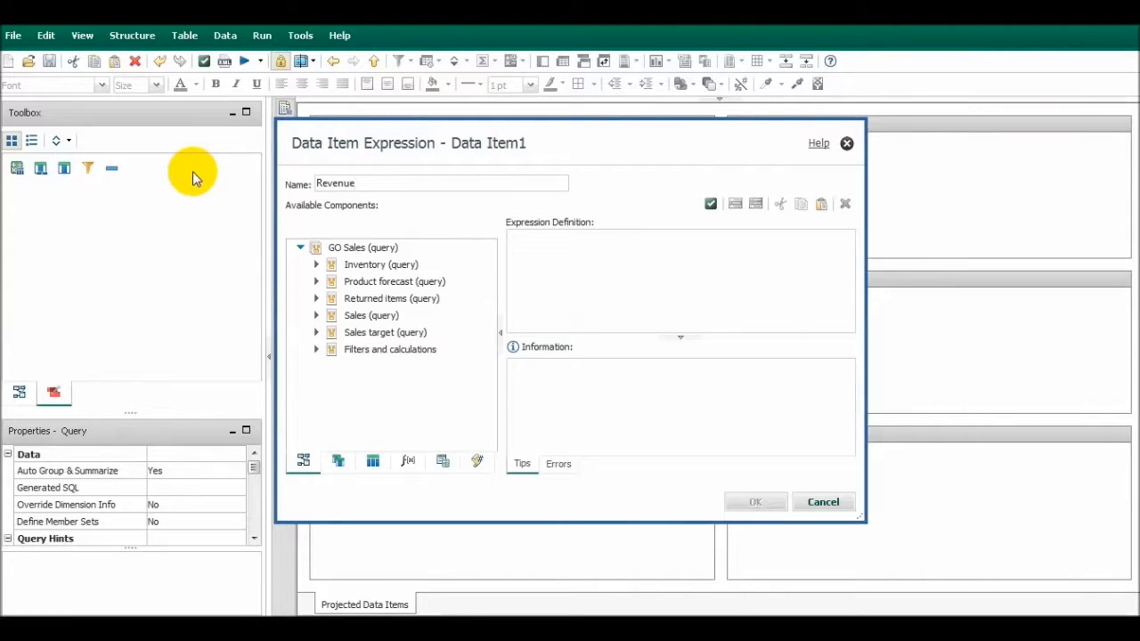
click(624, 286)
text(0)
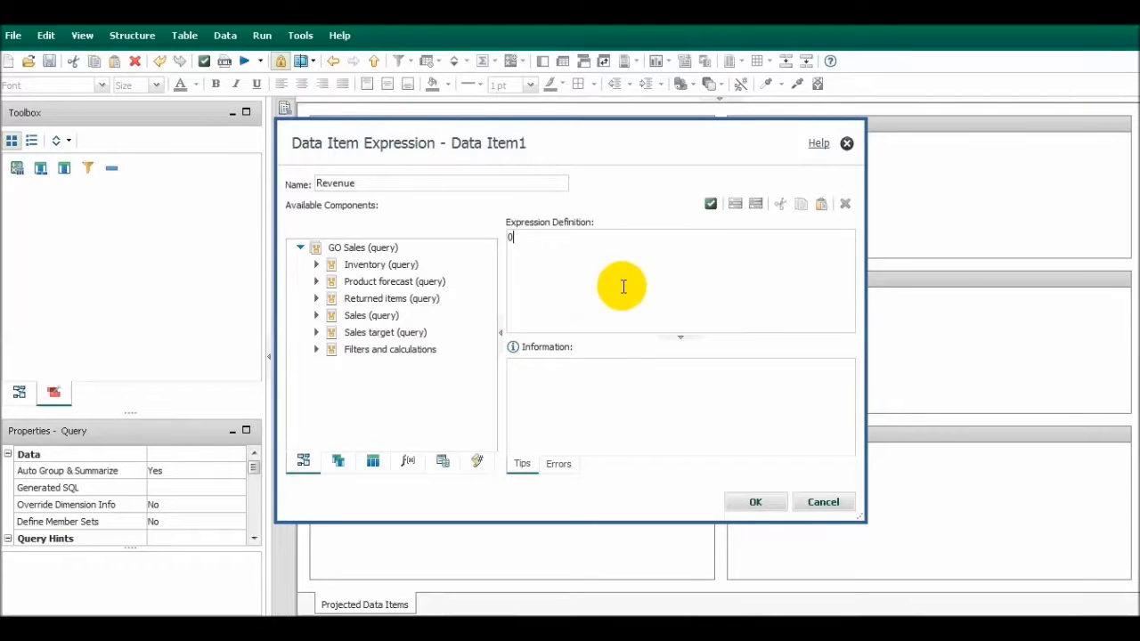
click(755, 501)
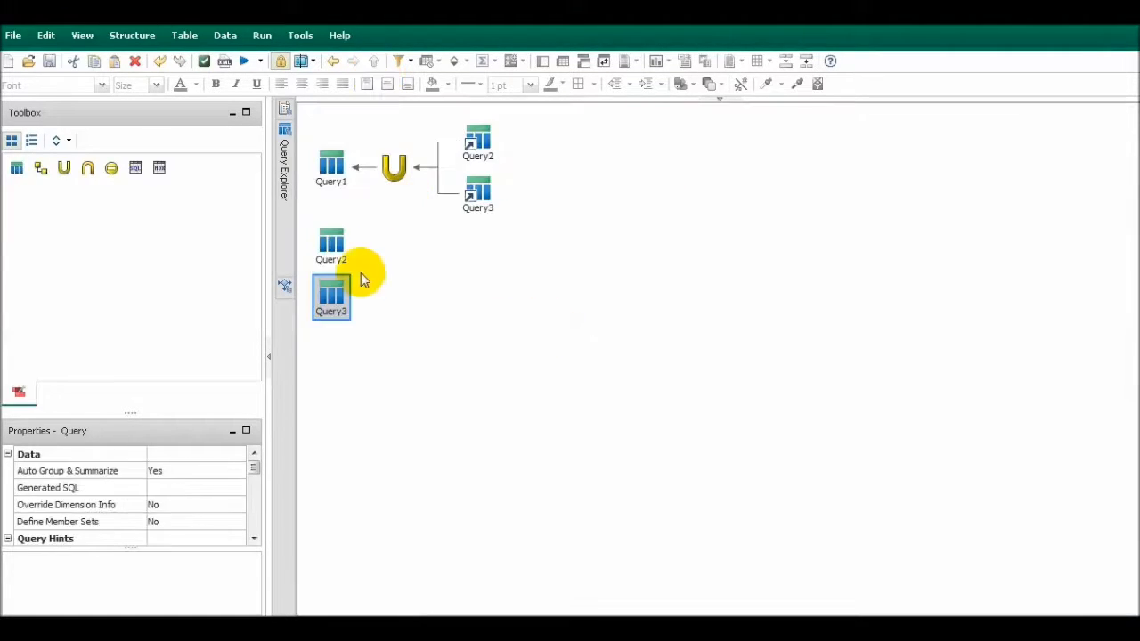
In Query2, move the Revenue data item below Sales Target, and return to the query overview
double_click(347, 249)
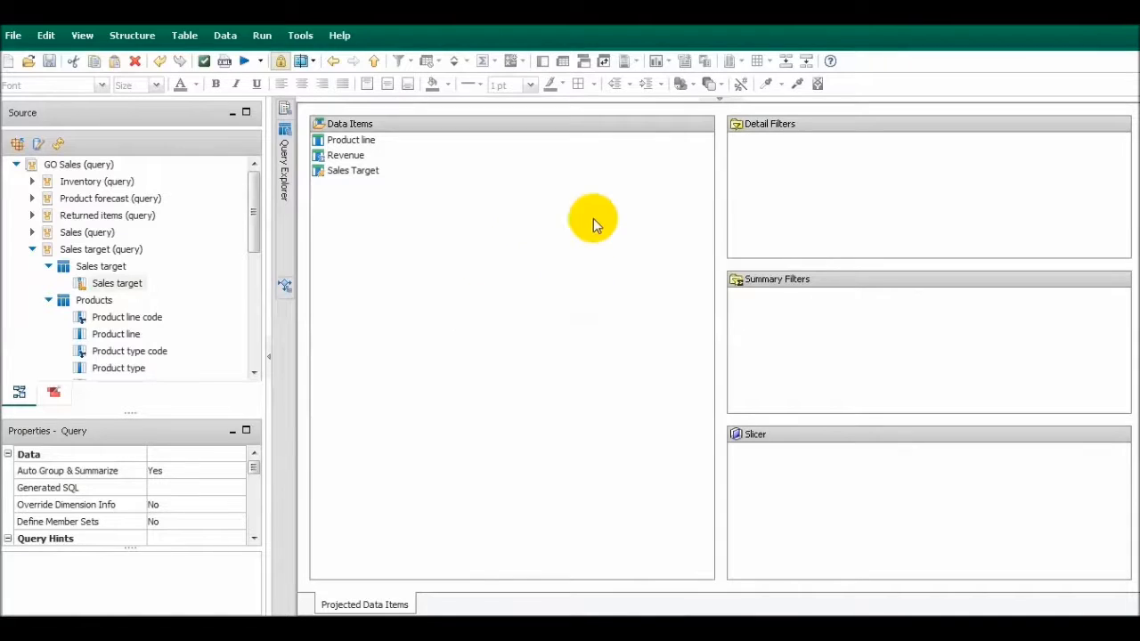
click(348, 158)
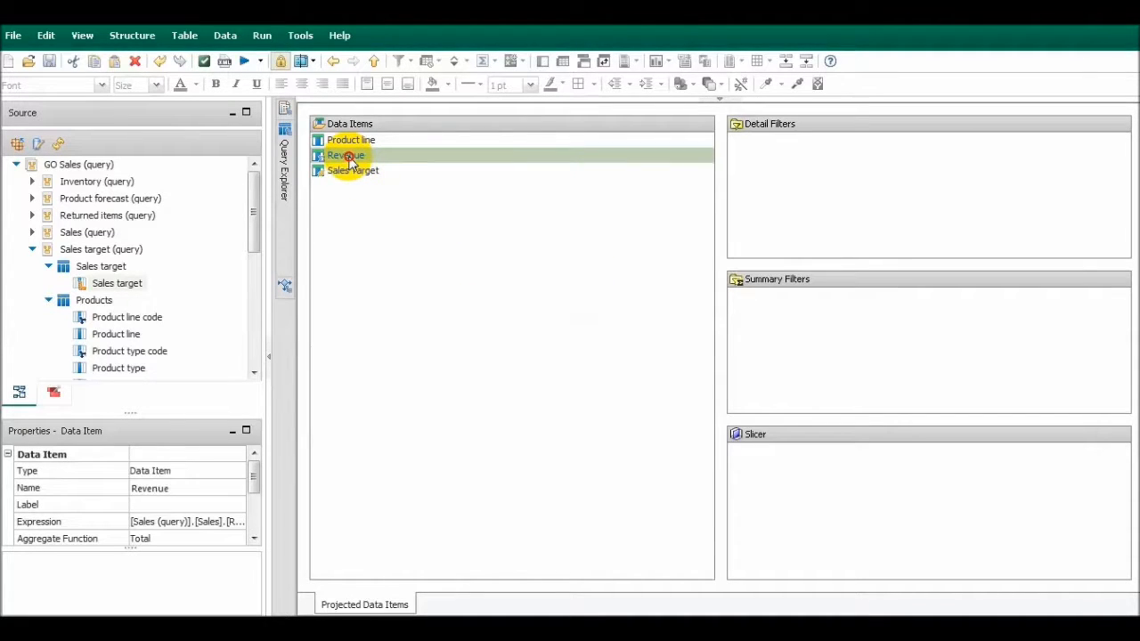
drag(349, 160, 370, 256)
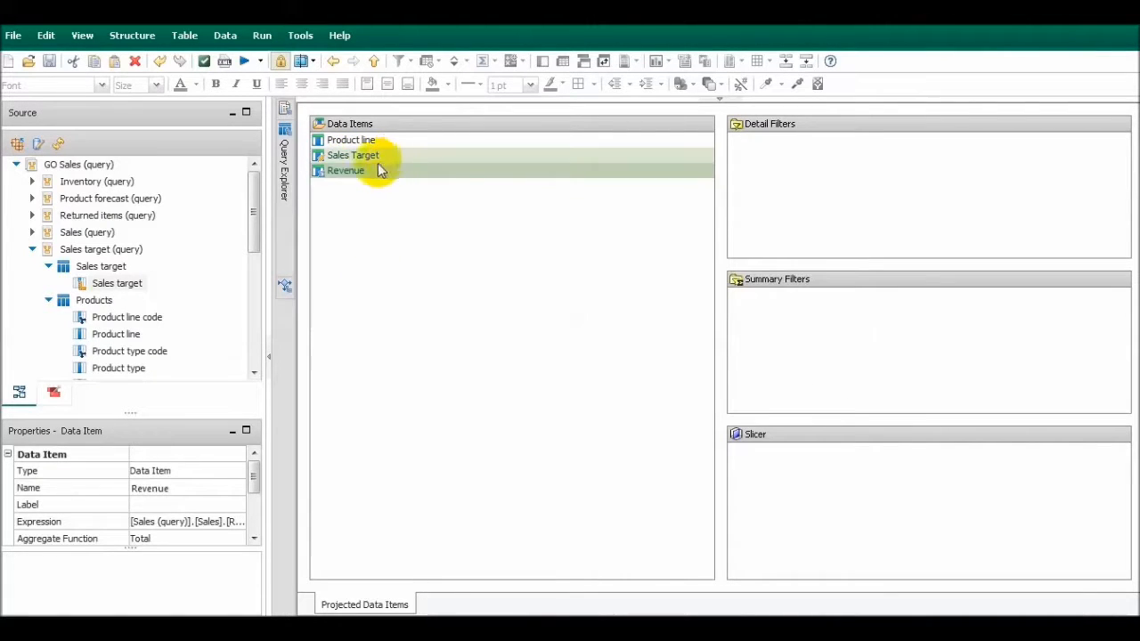
drag(368, 173, 445, 194)
click(374, 61)
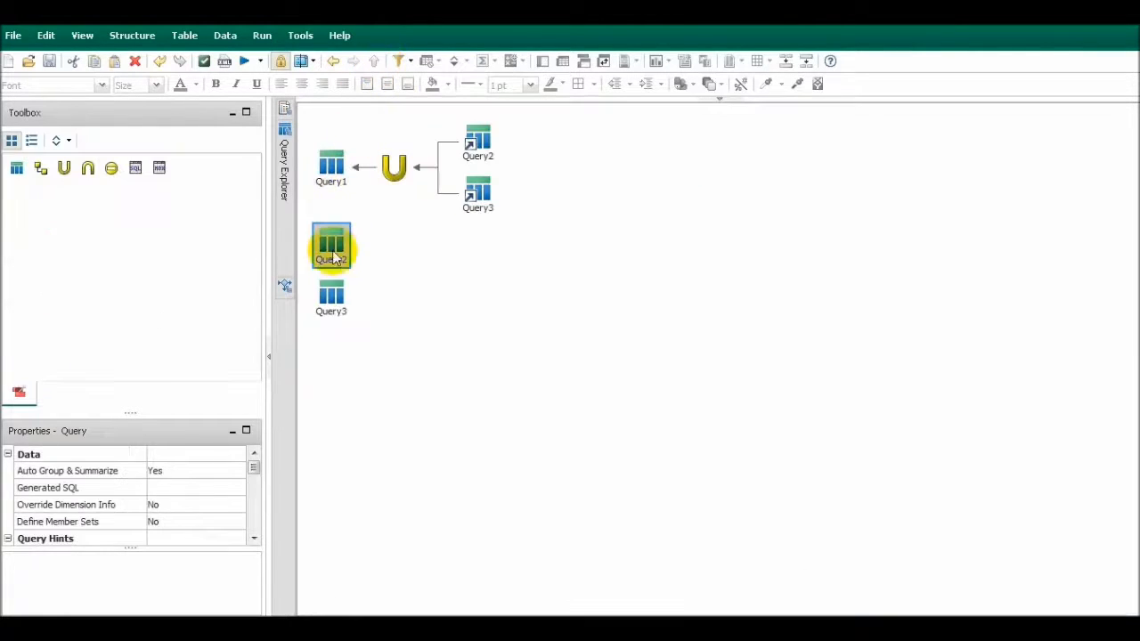
Check the data item order in Query3, and add Product line, Sales Target and Revenue from Union1 to Query1
double_click(349, 296)
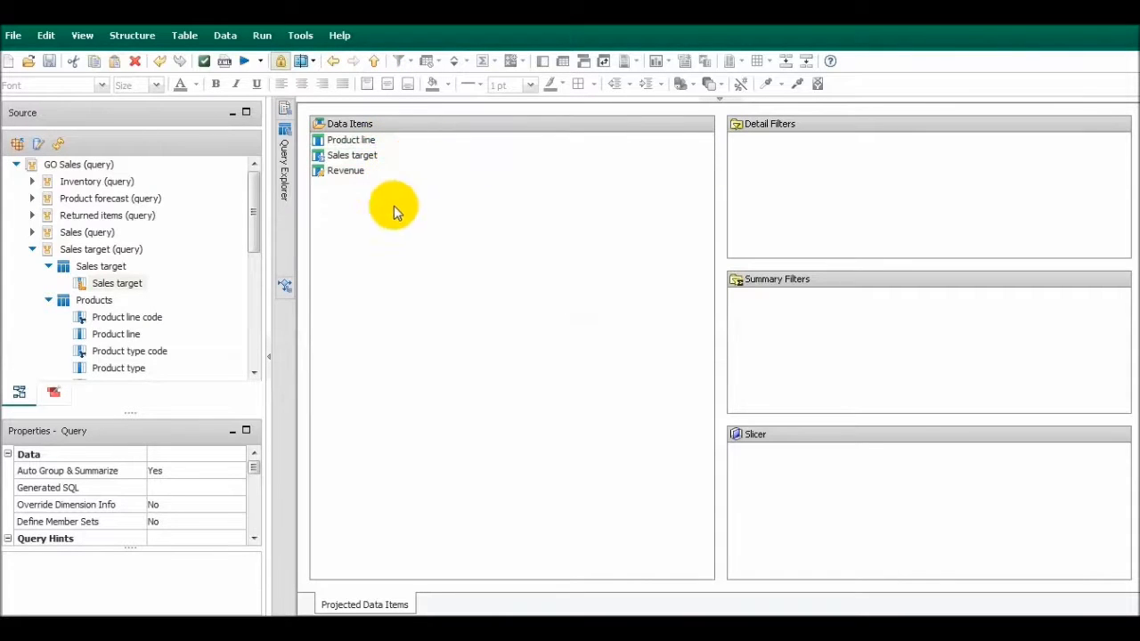
click(374, 61)
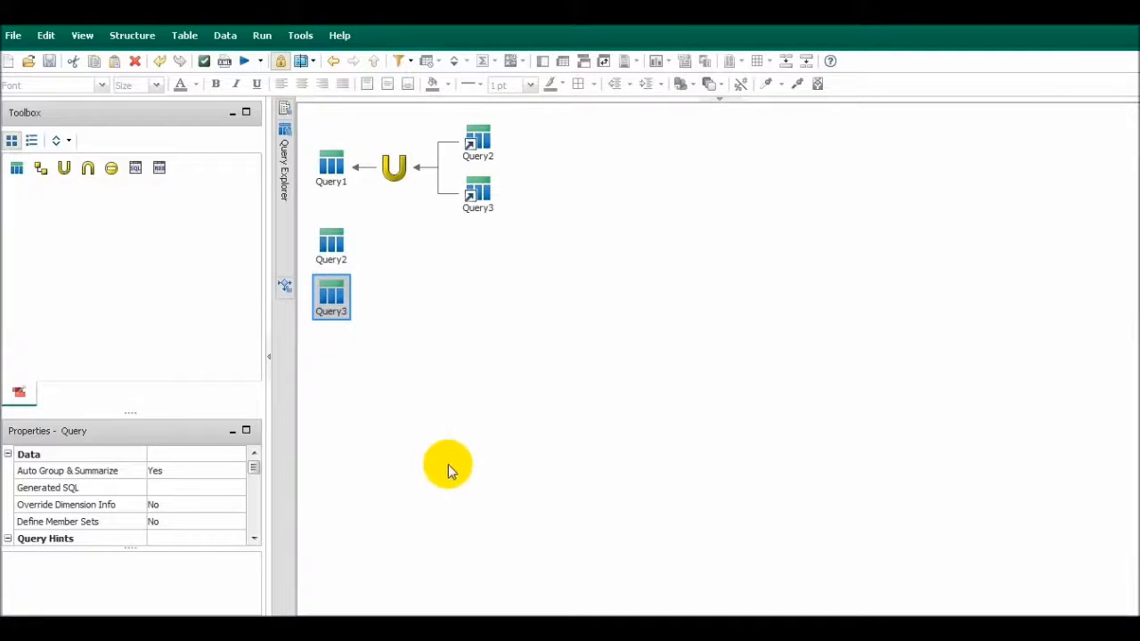
double_click(331, 174)
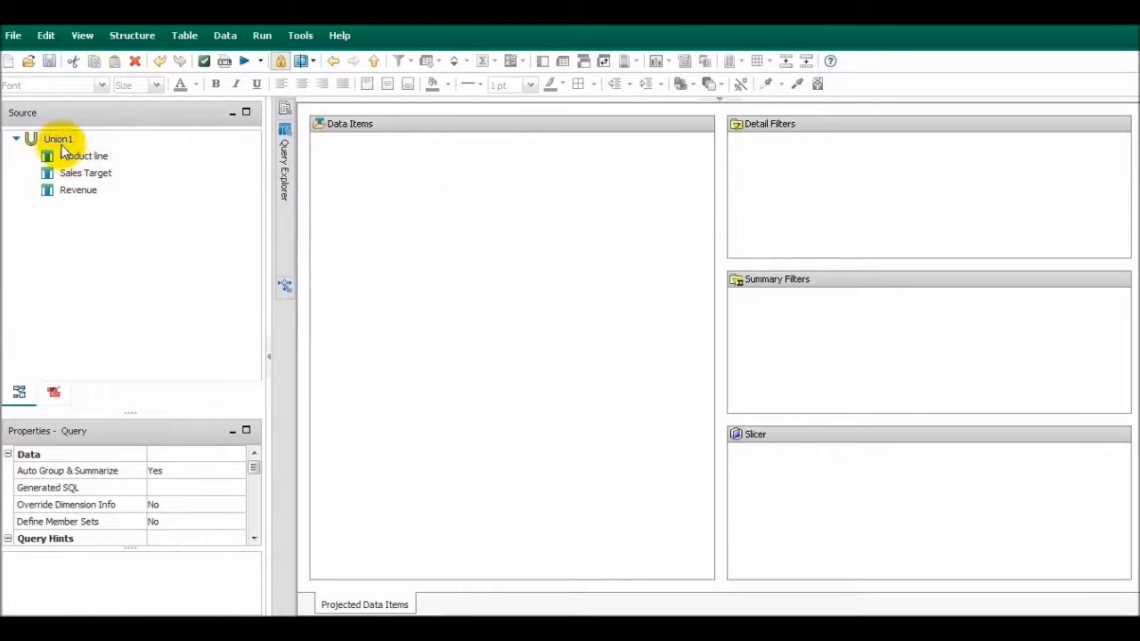
drag(59, 142, 376, 223)
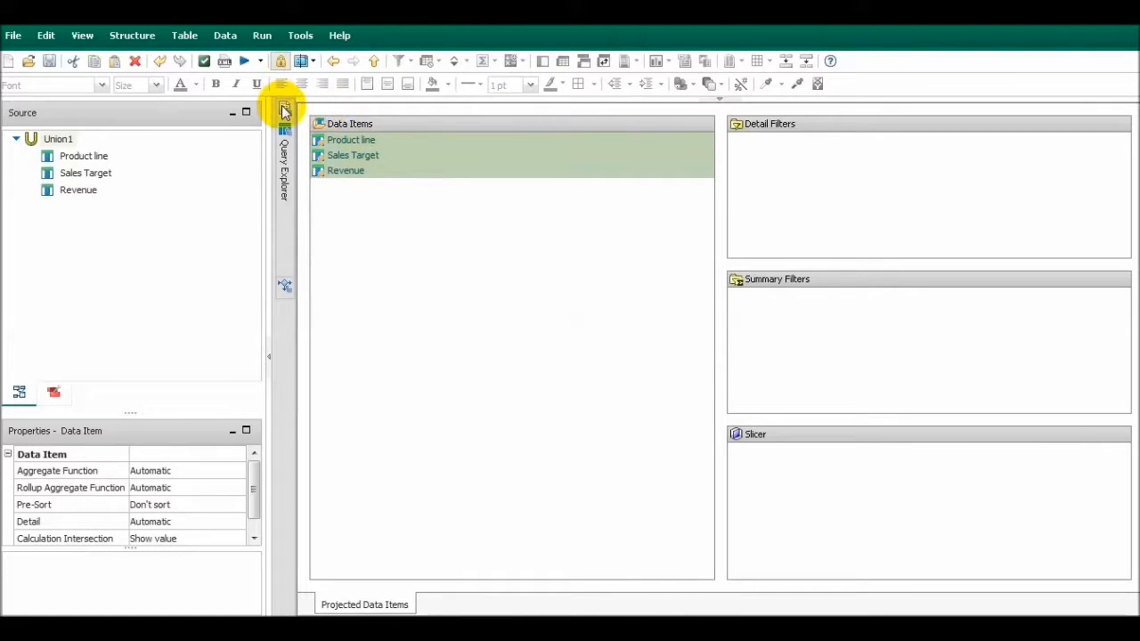
Preview the tabular data of Query1, and close the viewer window
click(384, 157)
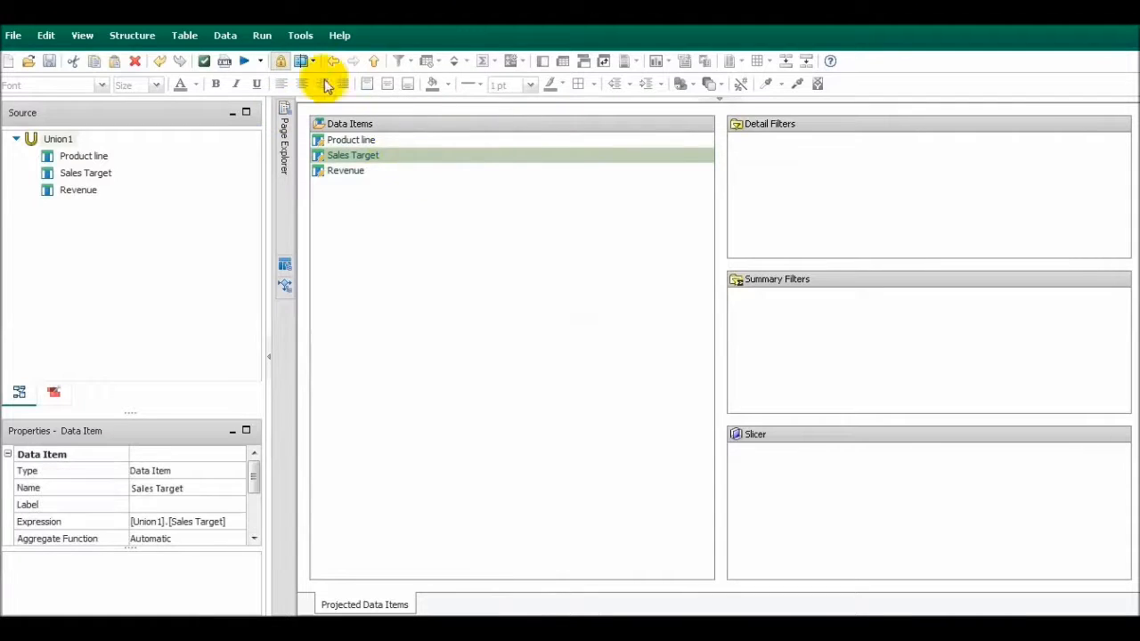
click(262, 35)
click(303, 224)
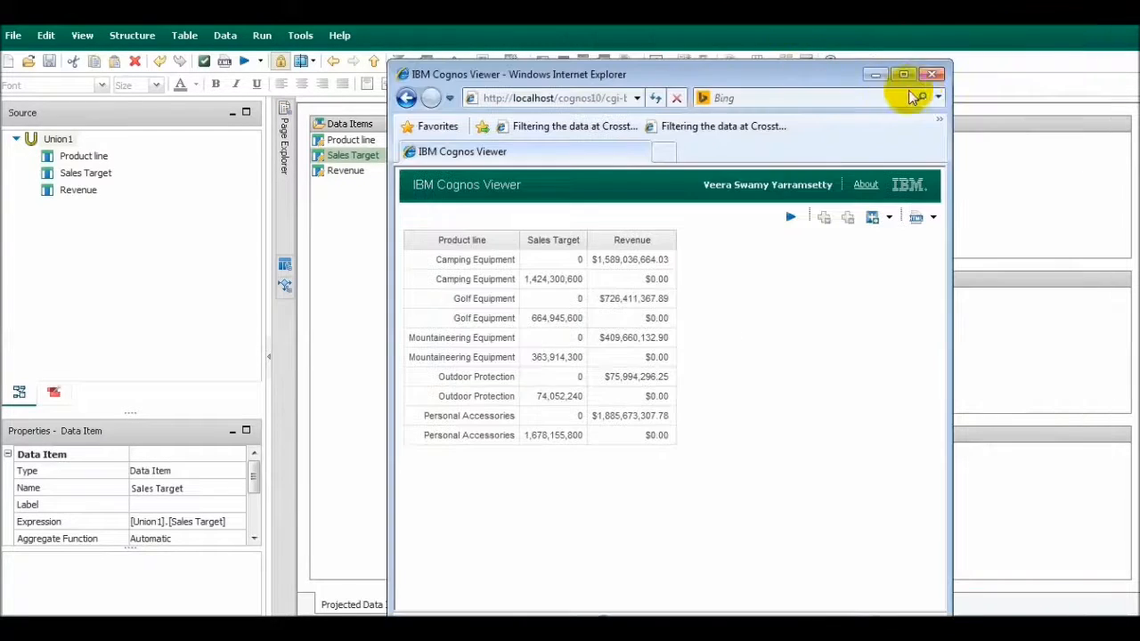
click(935, 73)
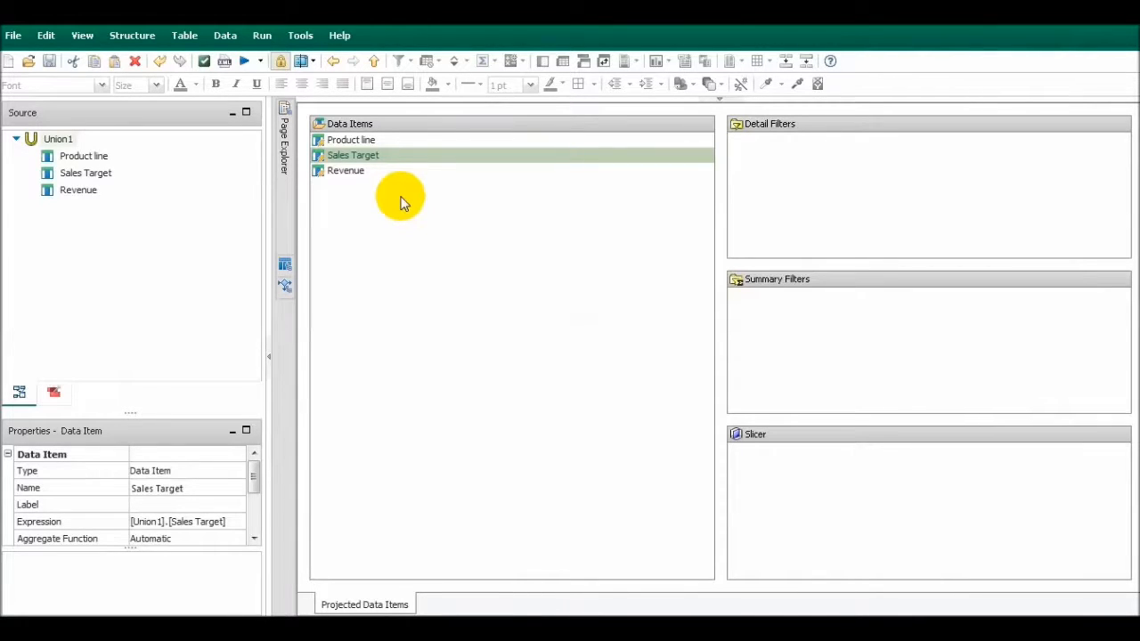
Set the aggregate function of the Sales Target data item in Query1 to Total
scroll(219, 492, down, 1)
click(191, 515)
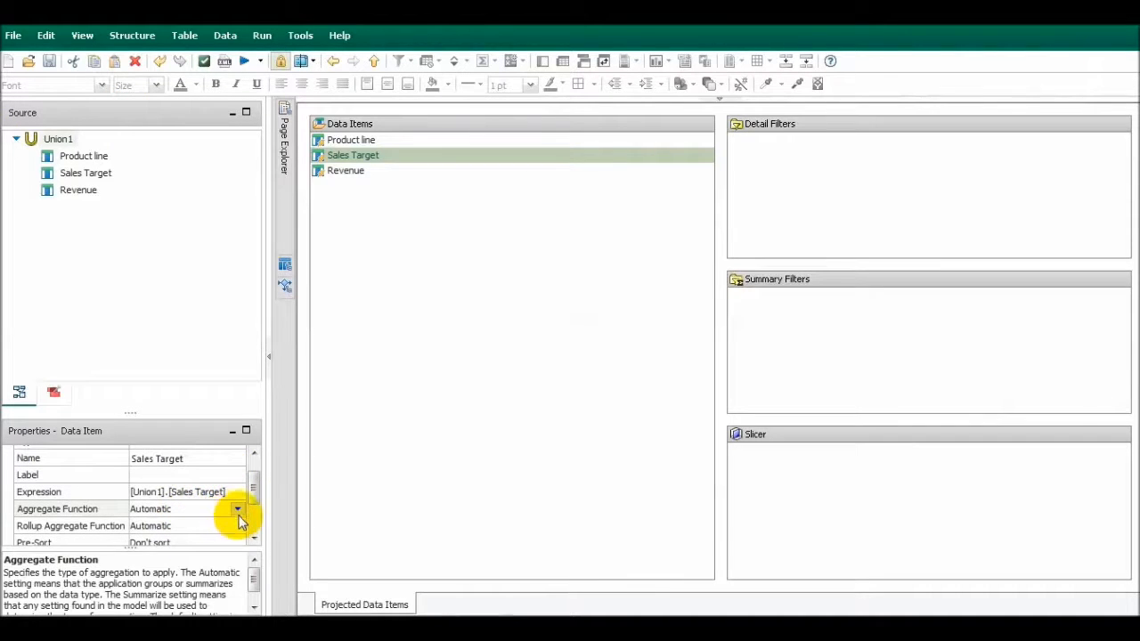
click(239, 513)
scroll(215, 575, up, 2)
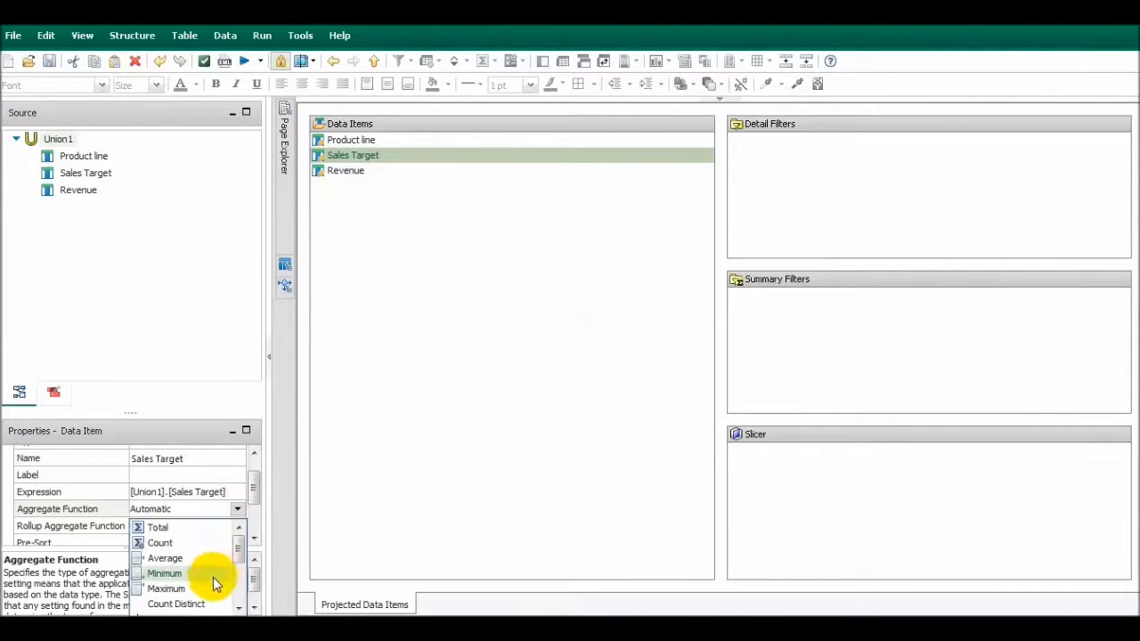
click(162, 529)
Set the aggregate function of the Revenue data item in Query1 to Total
click(361, 171)
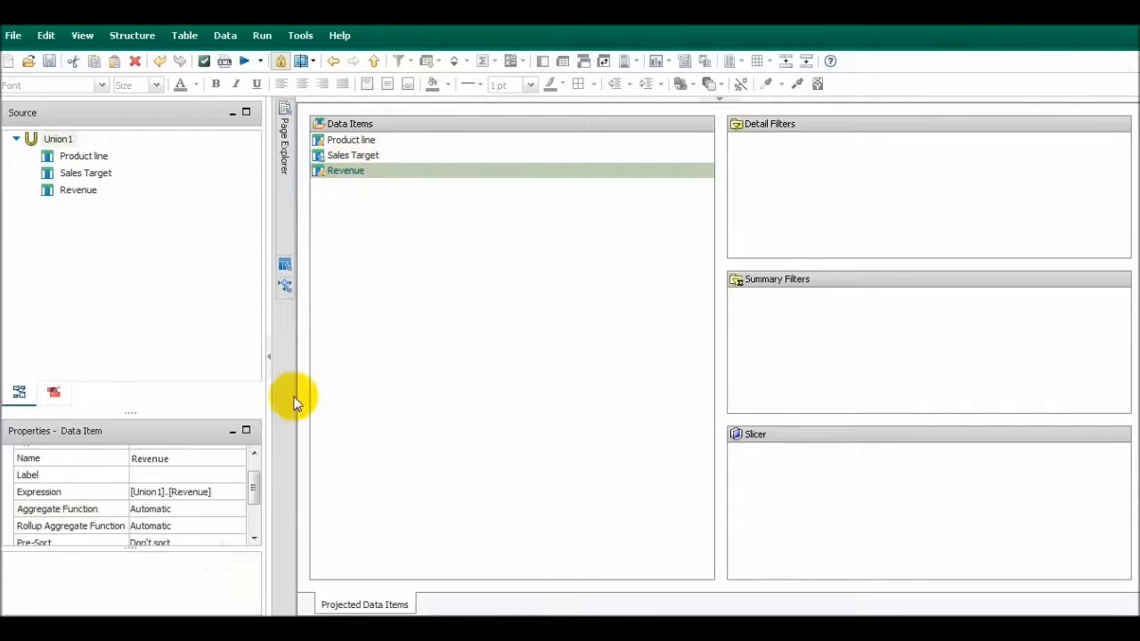
click(177, 512)
click(239, 509)
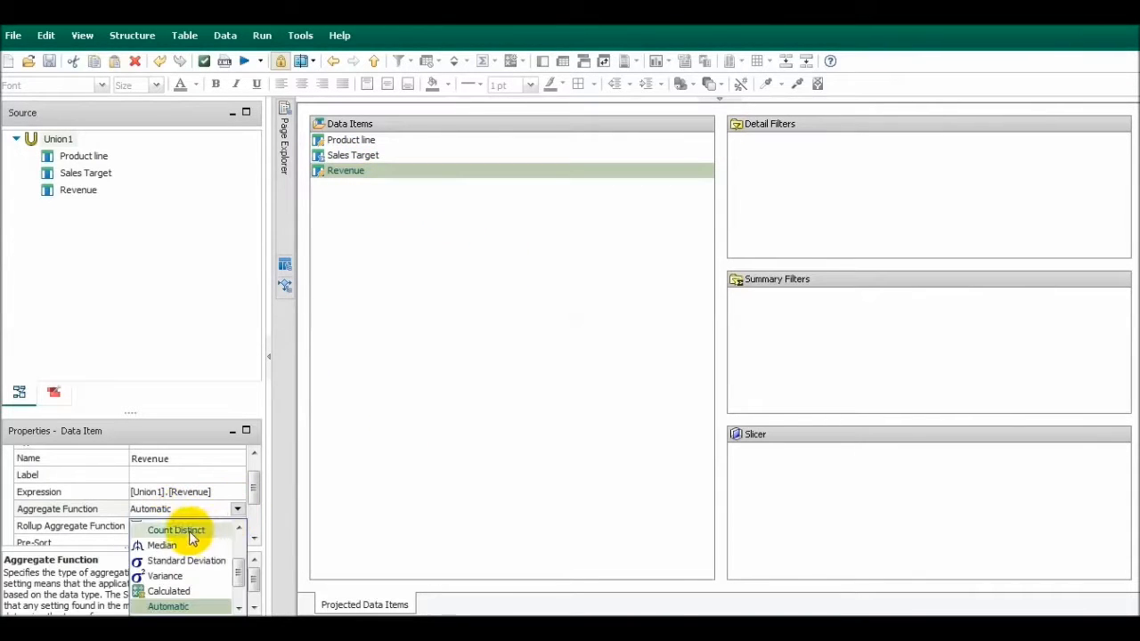
scroll(223, 566, up, 2)
click(161, 529)
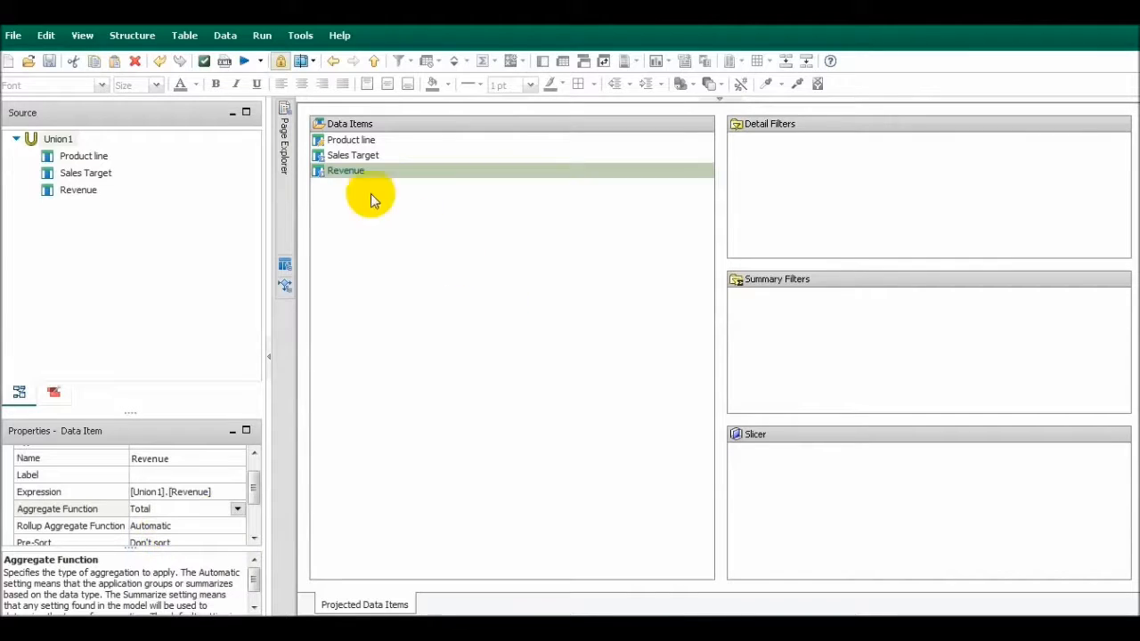
Insert a list linked to Query1 on Page1, and fill it with Query1's Product line, Sales Target and Revenue
mouse_move(284, 125)
click(364, 124)
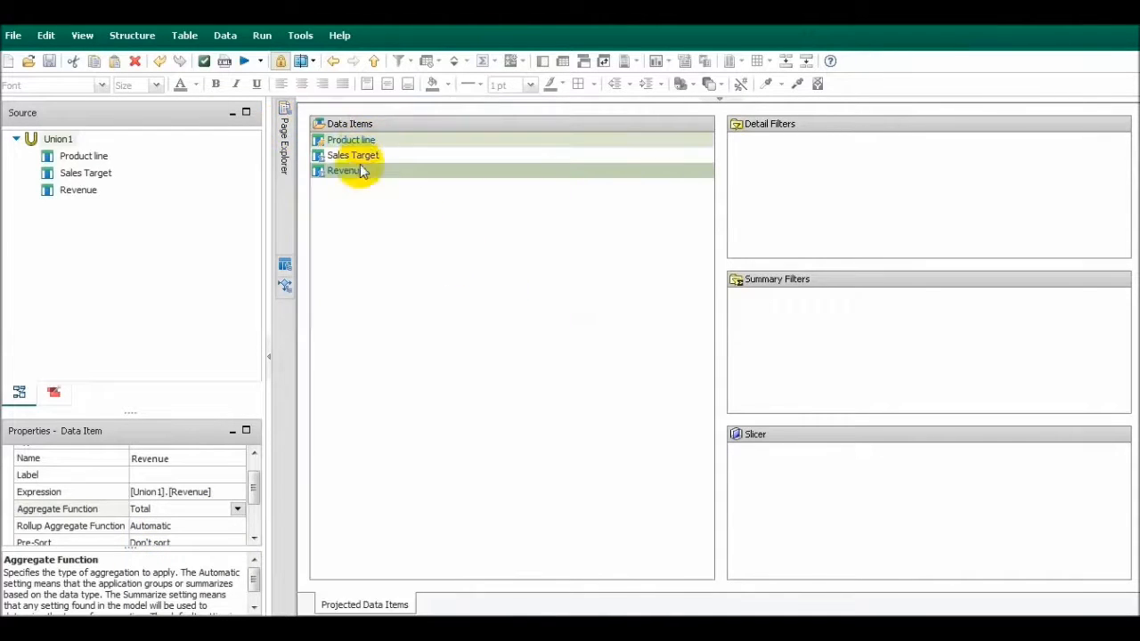
click(88, 392)
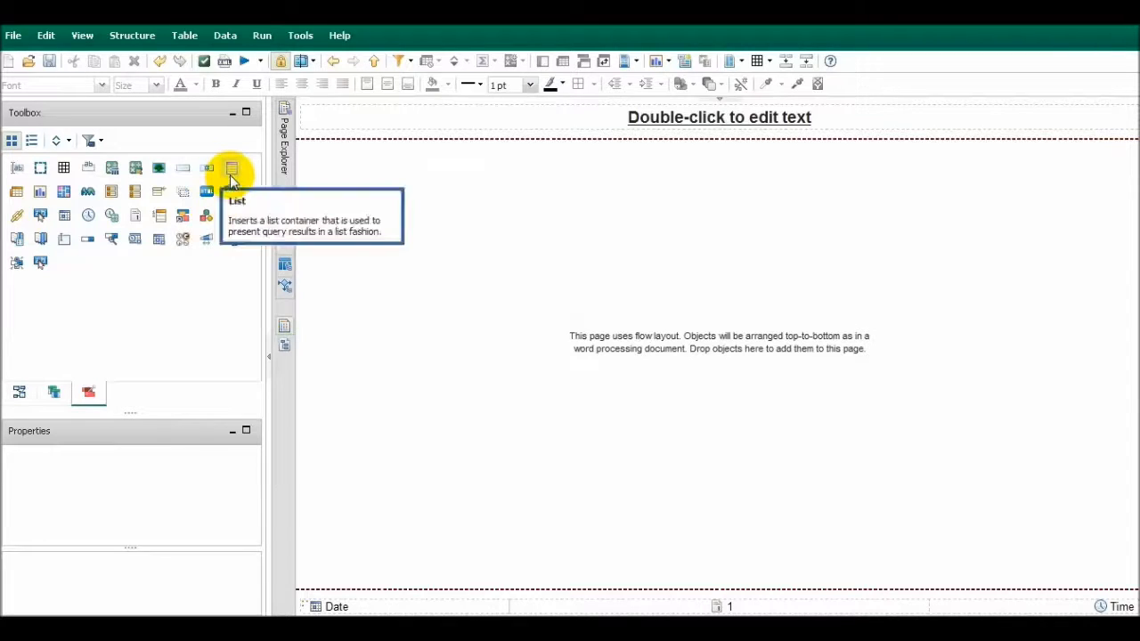
drag(231, 169, 499, 259)
click(661, 344)
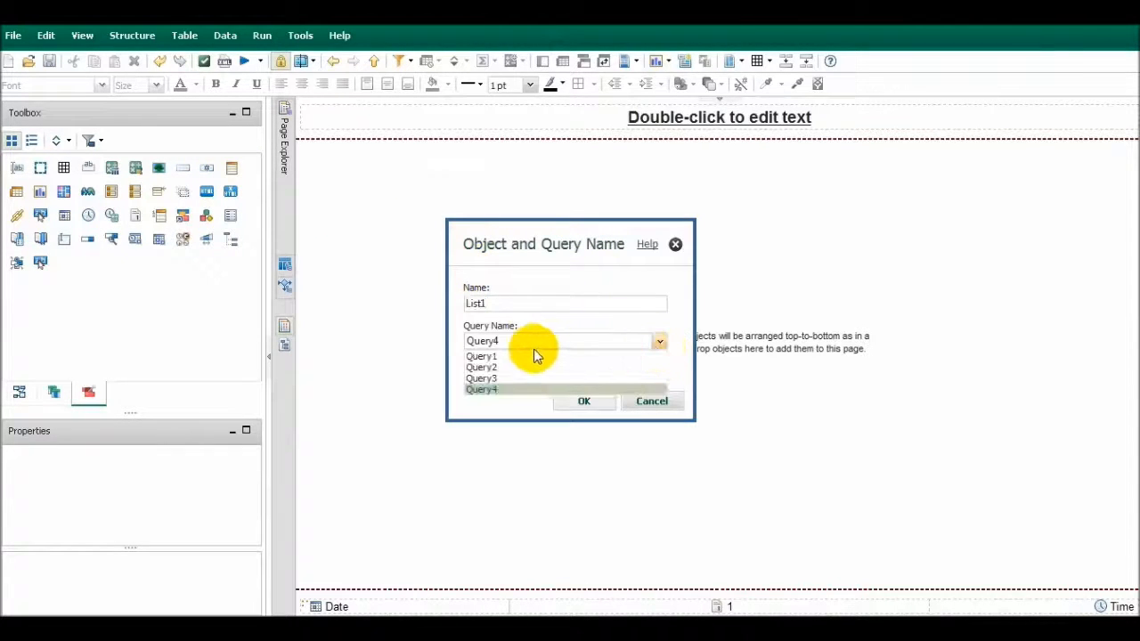
click(499, 355)
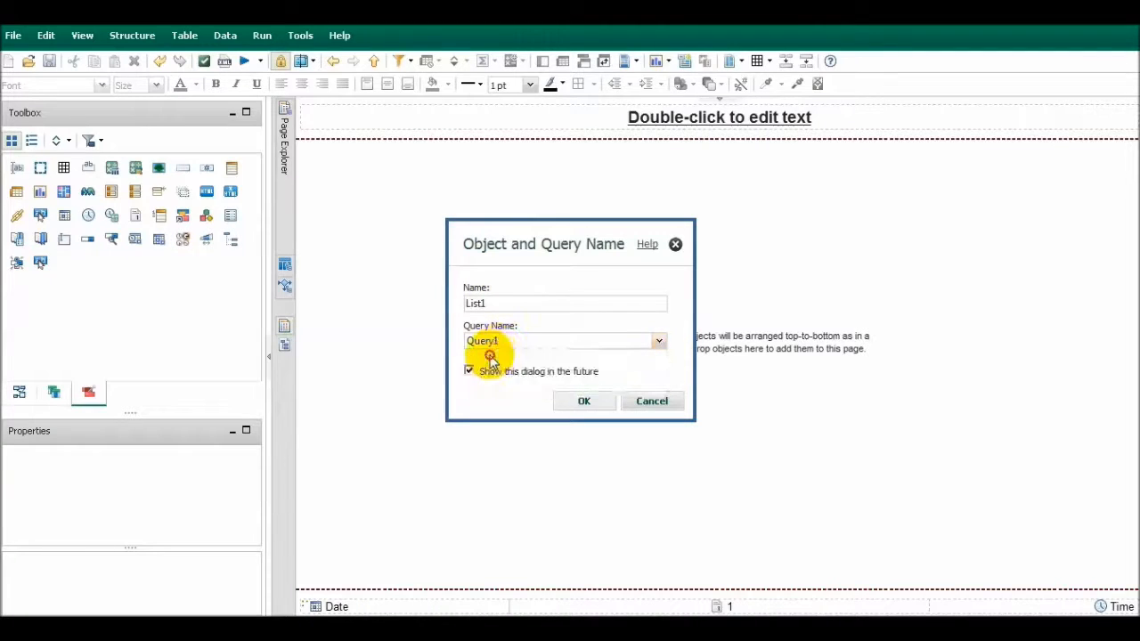
click(584, 402)
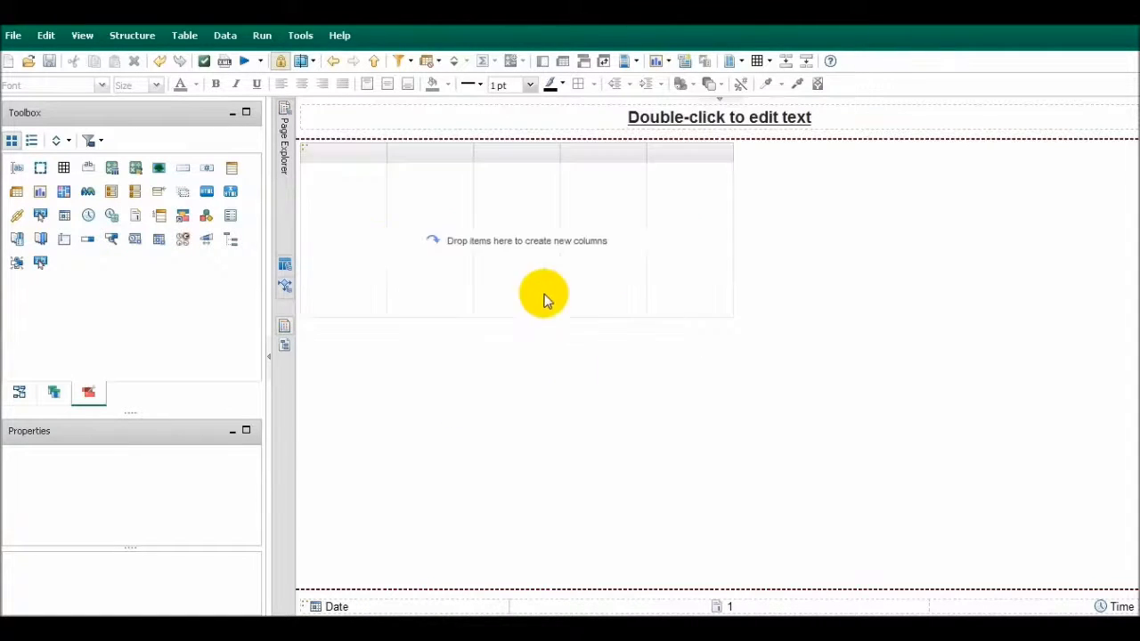
click(53, 393)
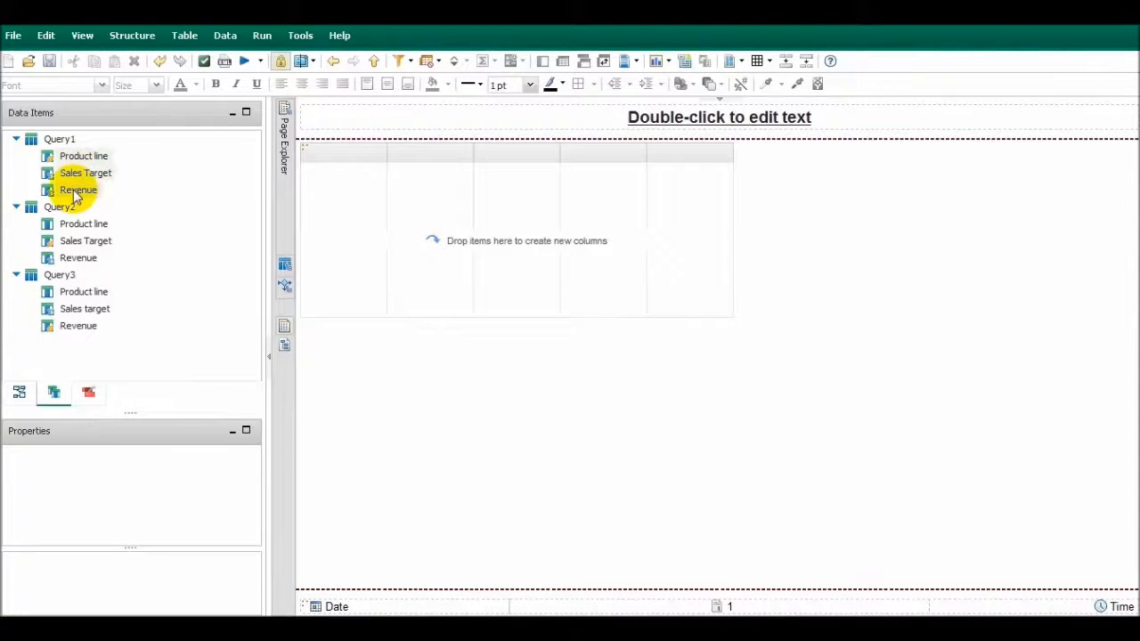
drag(100, 164, 423, 245)
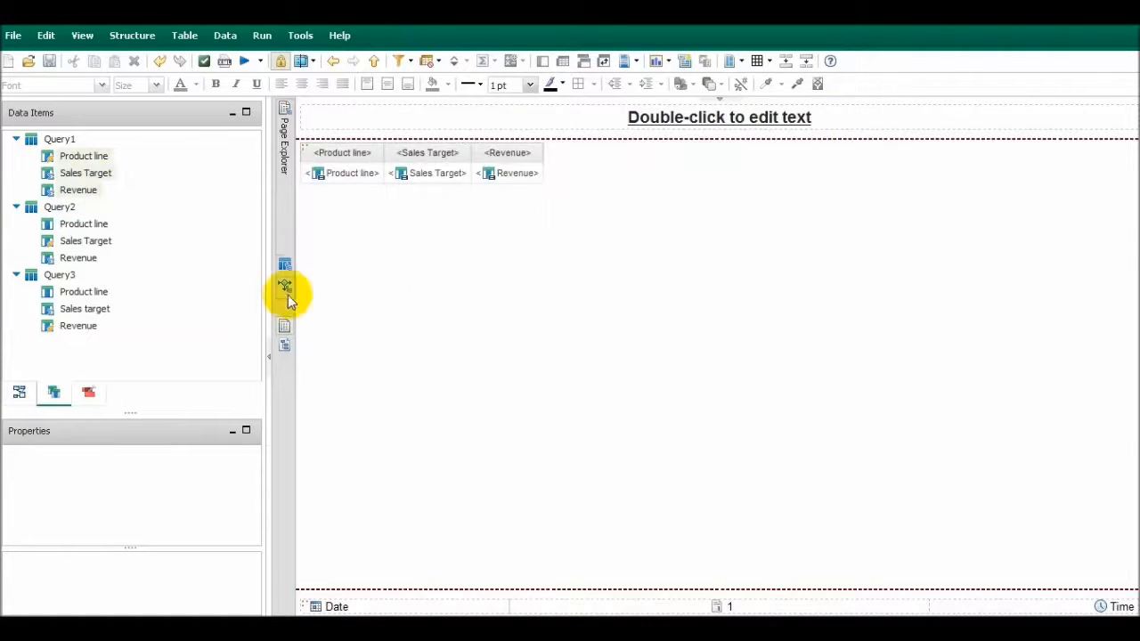
Run the report, examine the output in a maximized viewer window, and close it
click(244, 61)
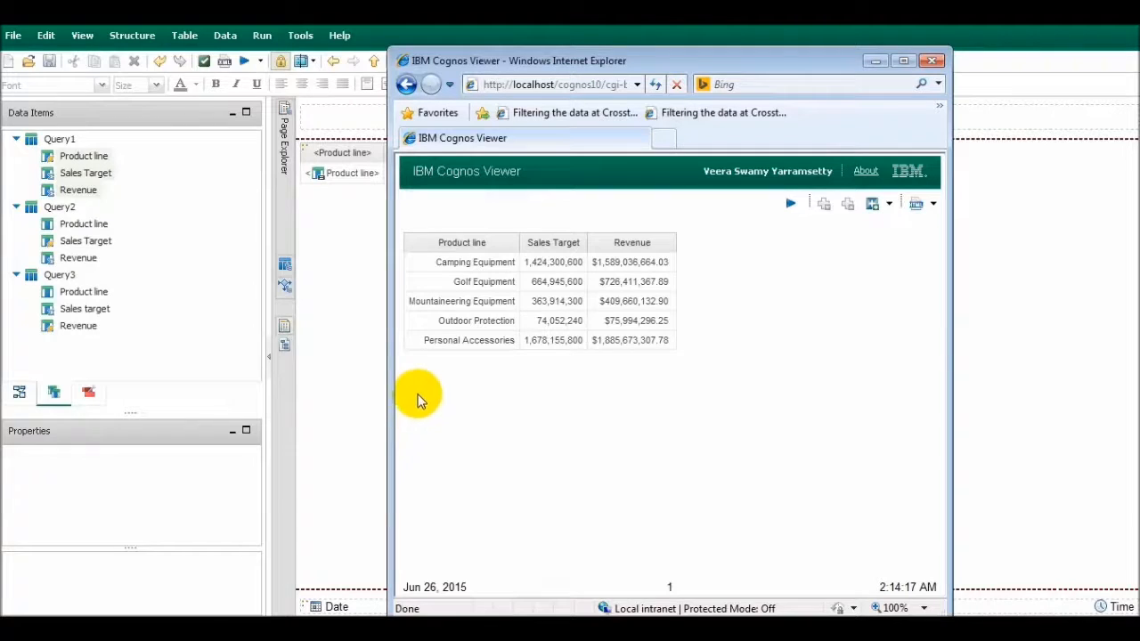
click(904, 61)
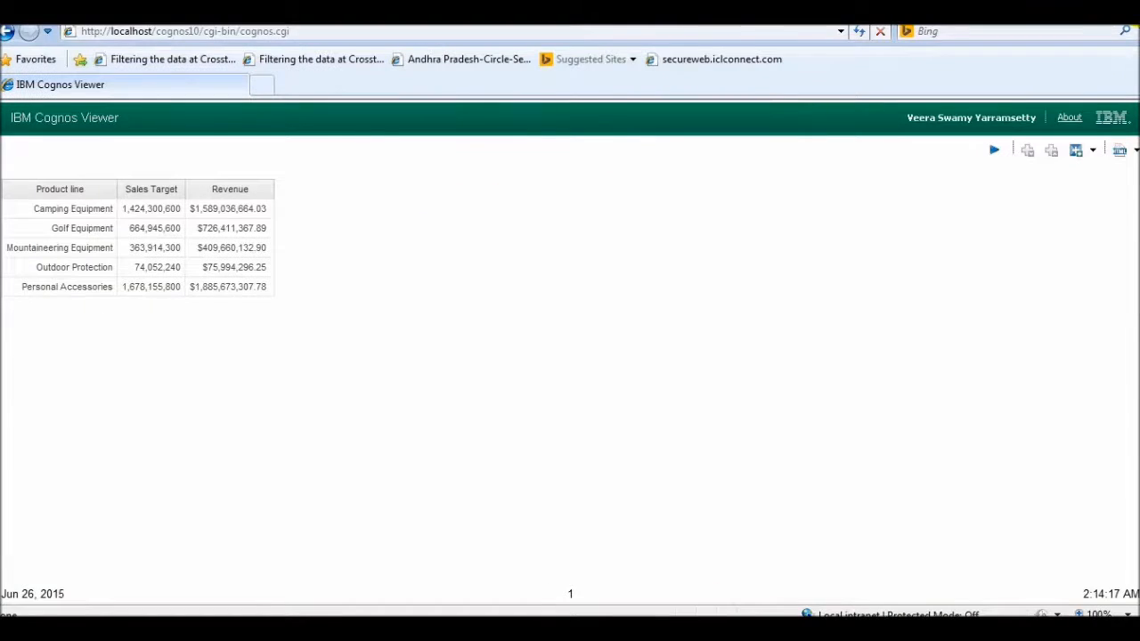
click(1057, 12)
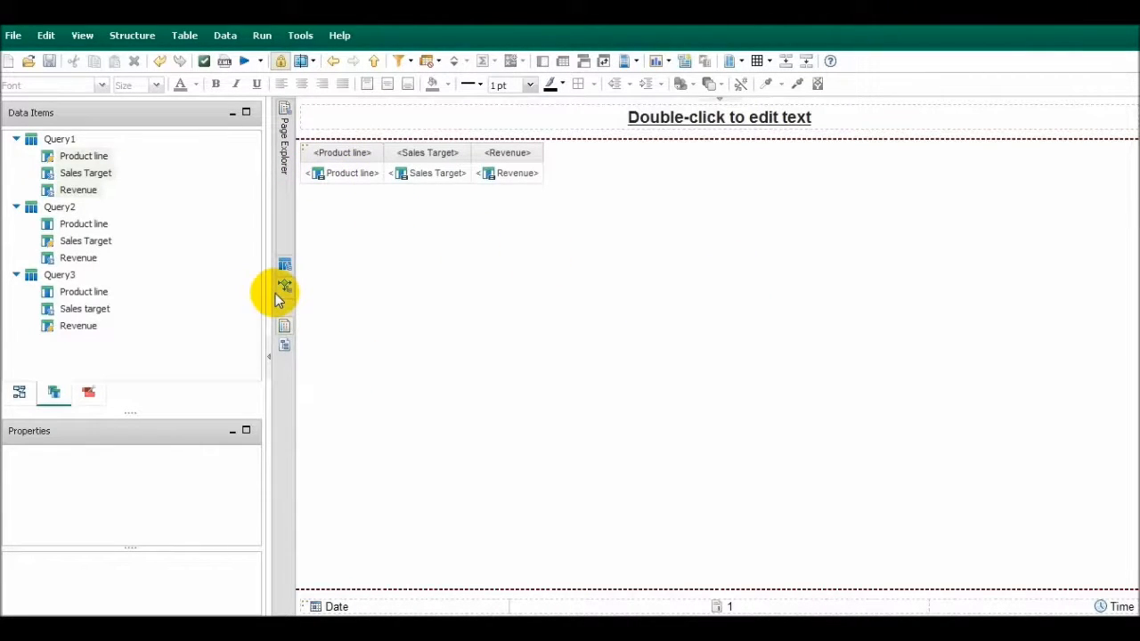
Delete the Sales Target data item from Query2, and return to the query overview
mouse_move(290, 237)
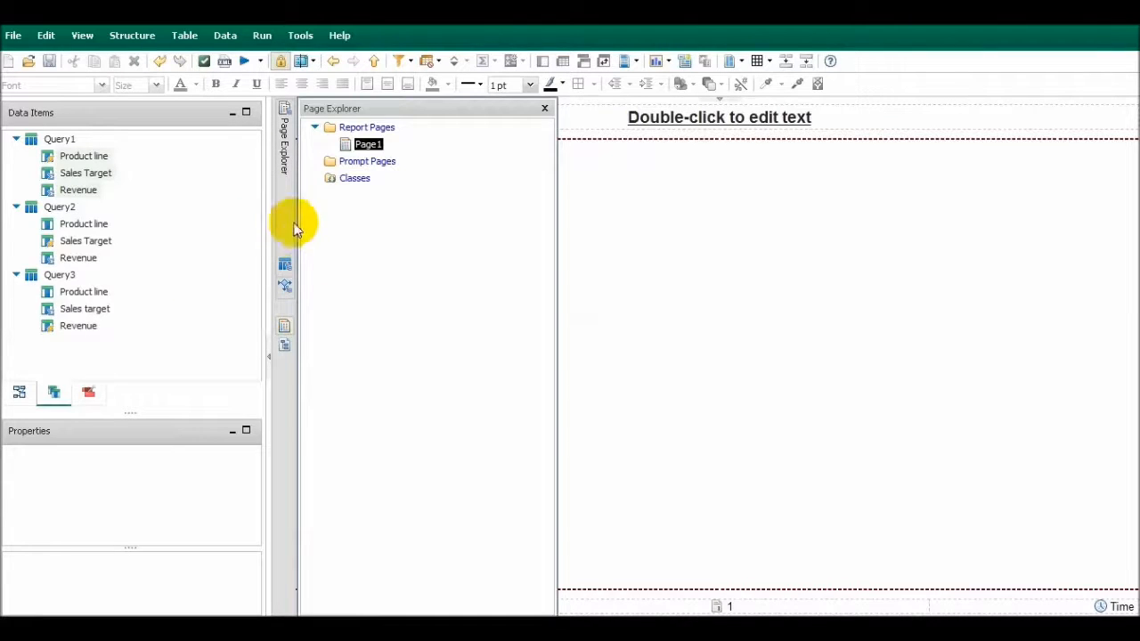
mouse_move(285, 265)
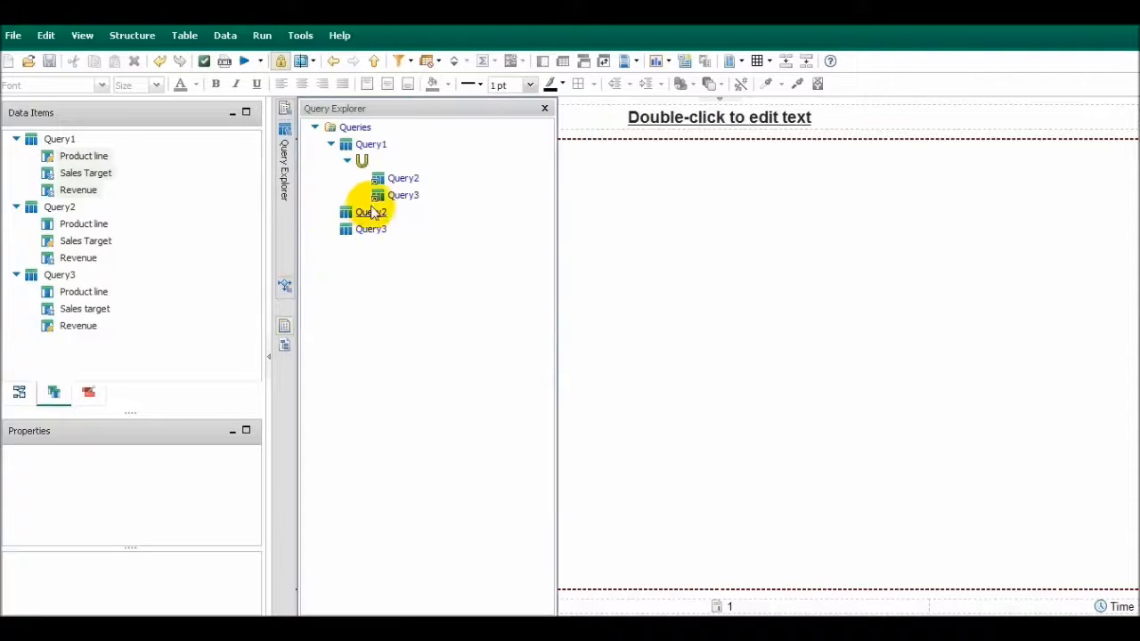
double_click(370, 212)
click(377, 157)
key(Delete)
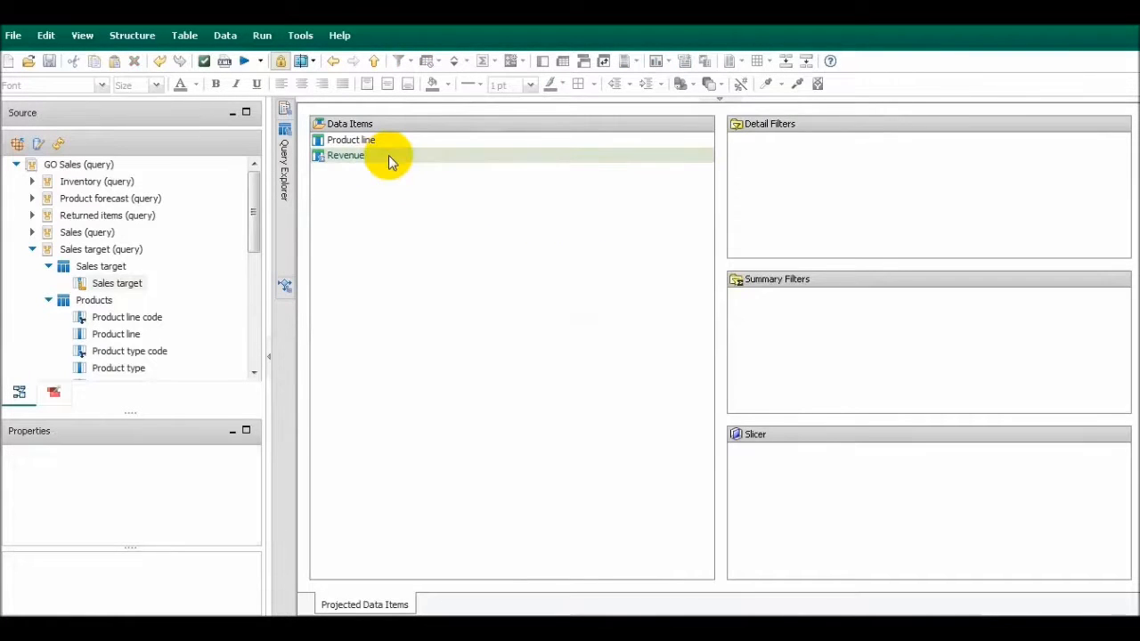
click(375, 61)
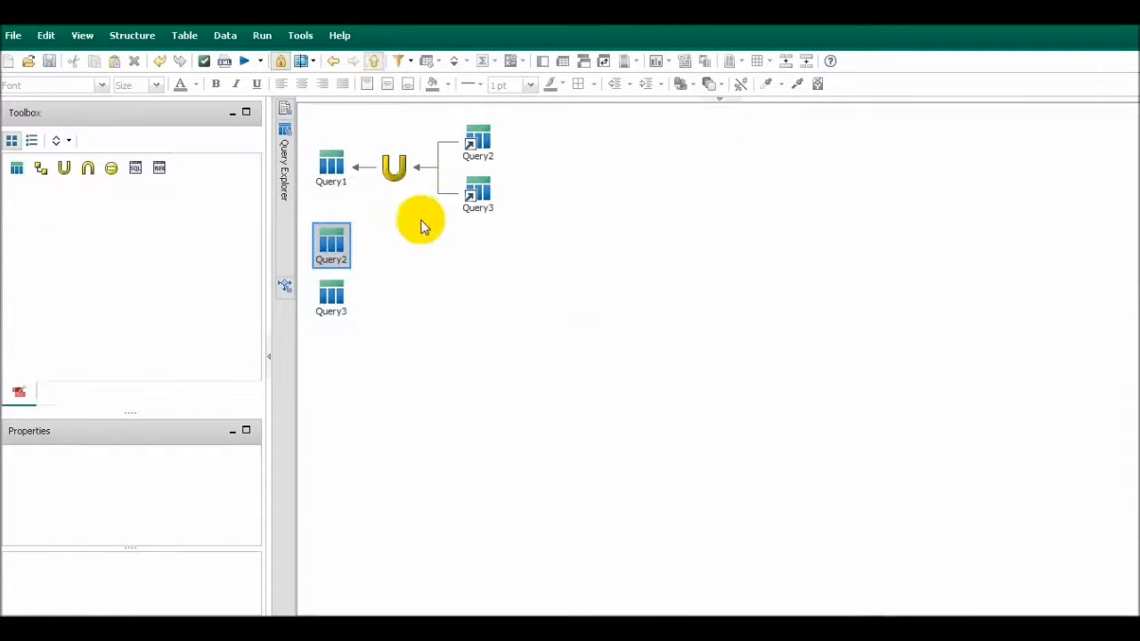
Compare the data items in Query2 with those in Query3
click(341, 257)
double_click(341, 258)
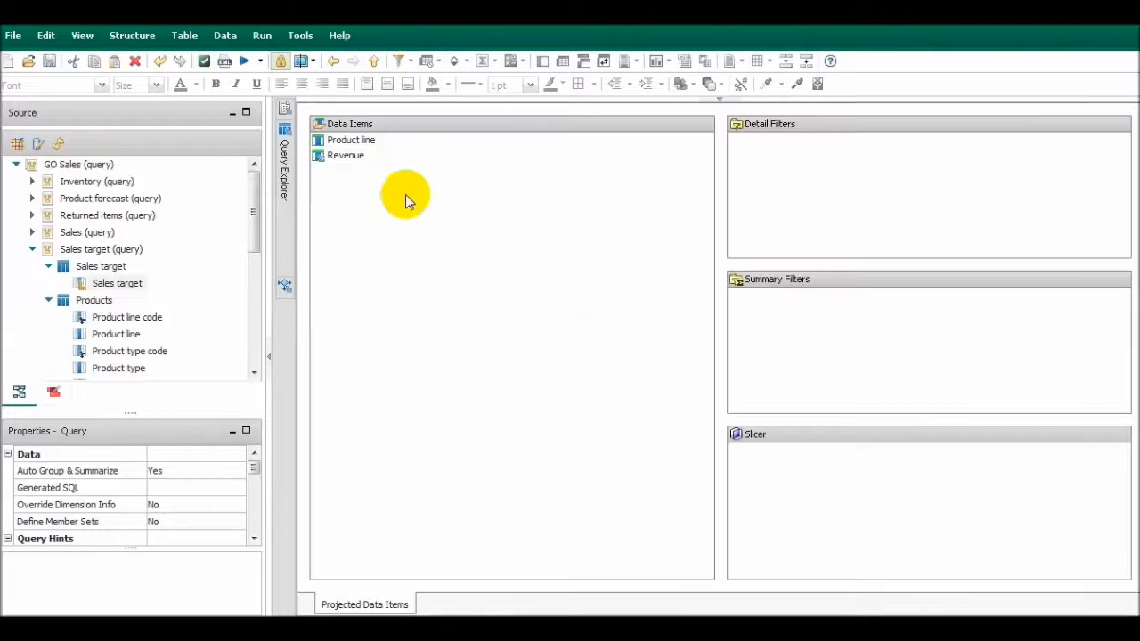
click(375, 62)
double_click(337, 304)
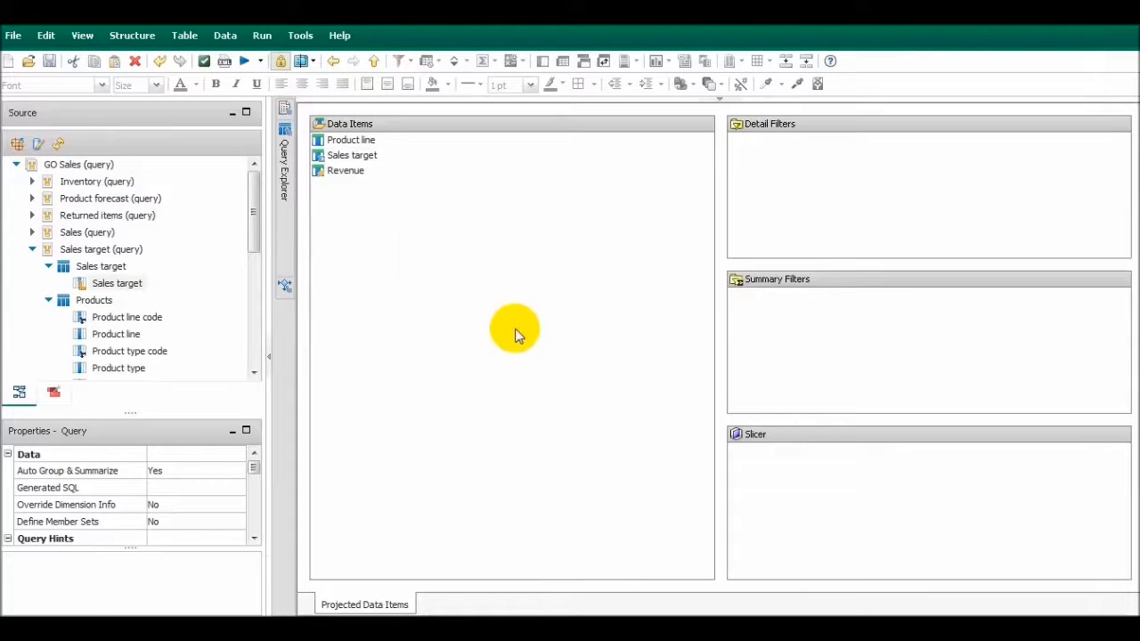
Run the report with the unequal union queries, expand the error details, and close the viewer
click(244, 61)
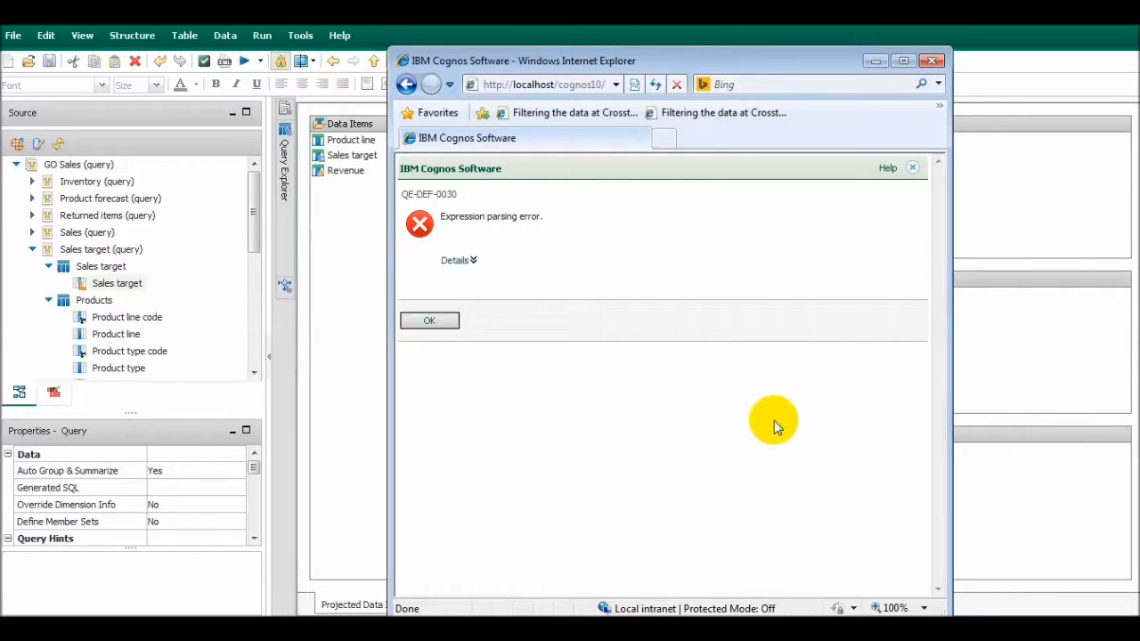
click(456, 260)
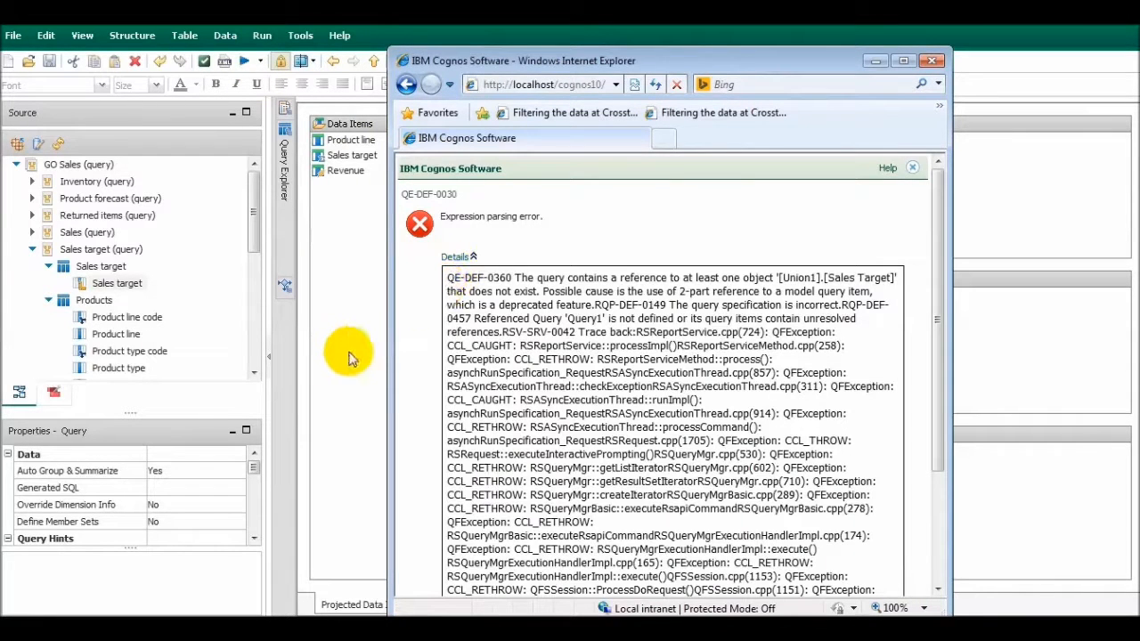
click(931, 61)
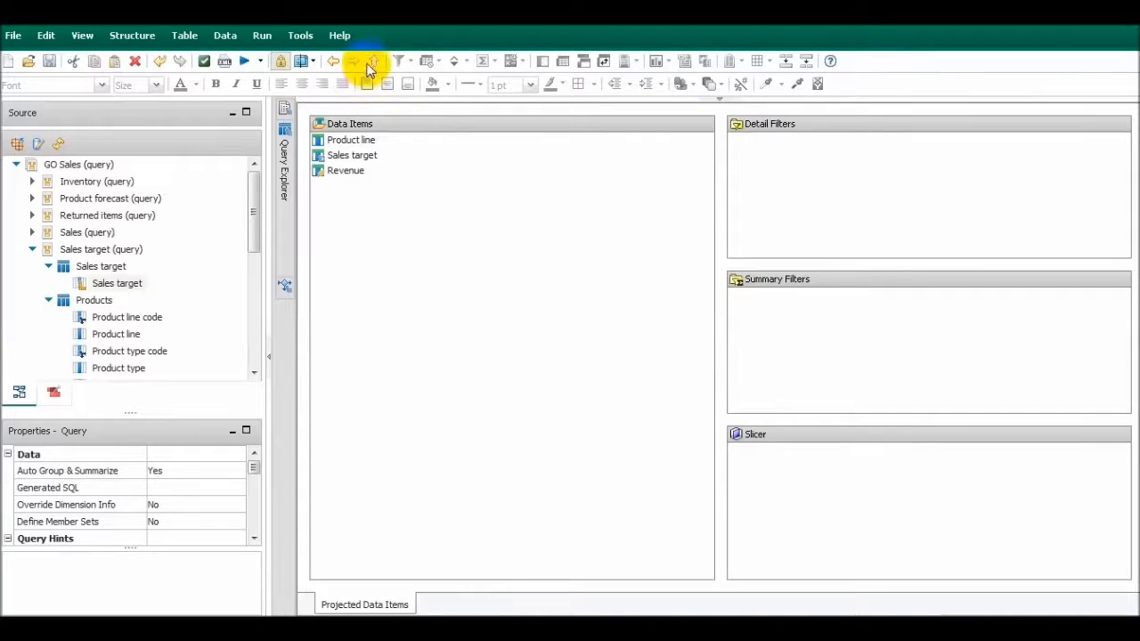
Delete the Sales Target data item from Query1, and test the report by running it and closing the viewer
click(373, 61)
double_click(331, 167)
click(424, 154)
ctrl+click(498, 171)
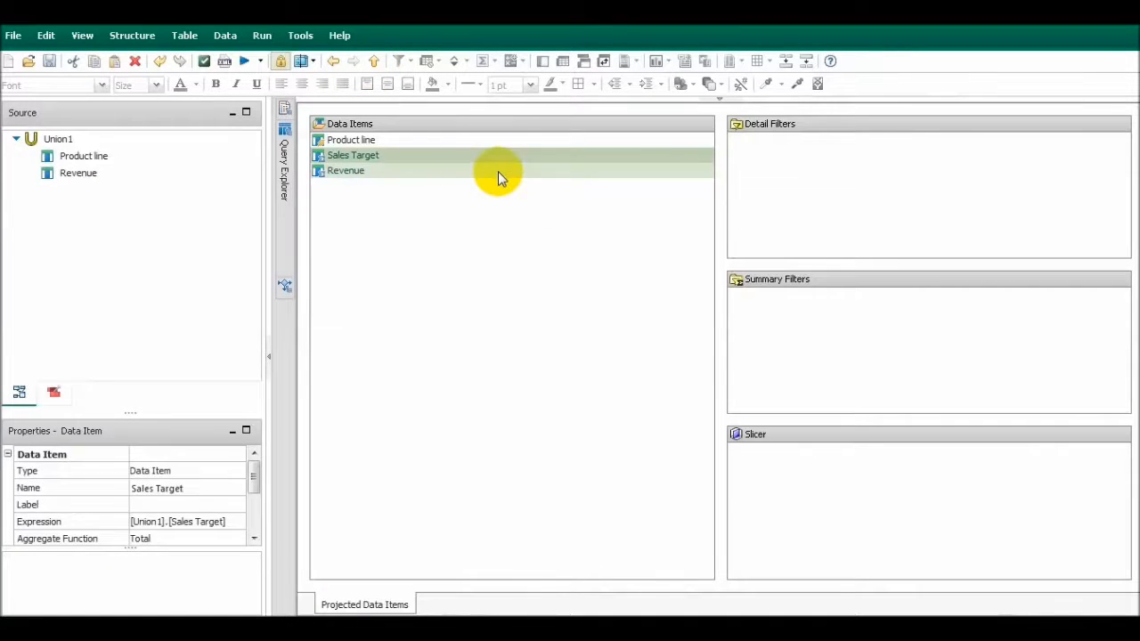
key(Delete)
click(244, 62)
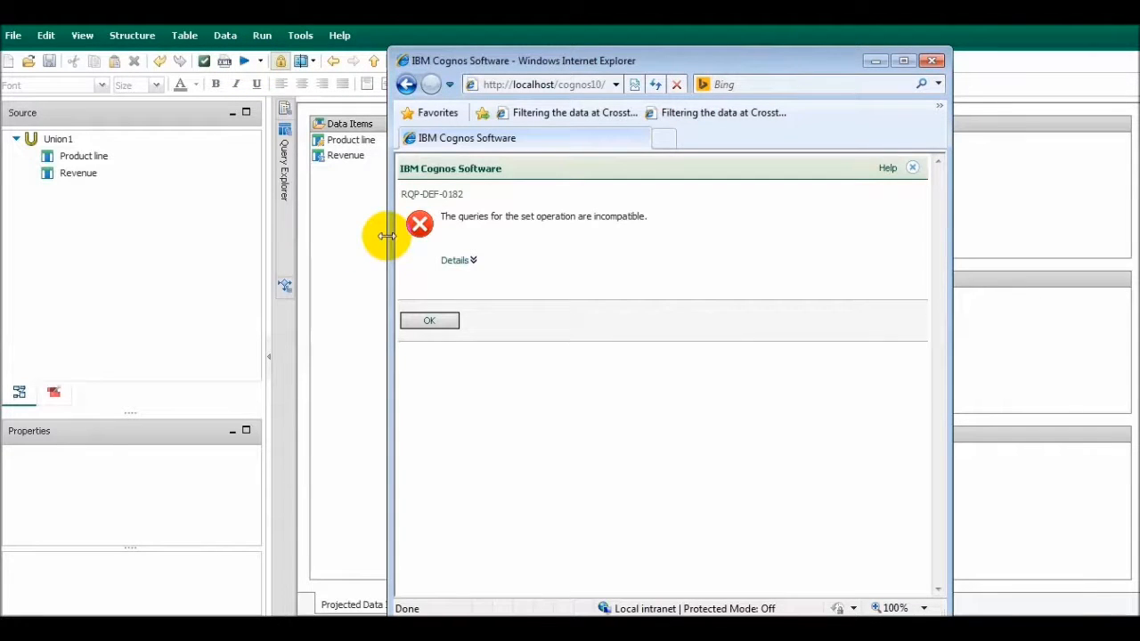
click(933, 61)
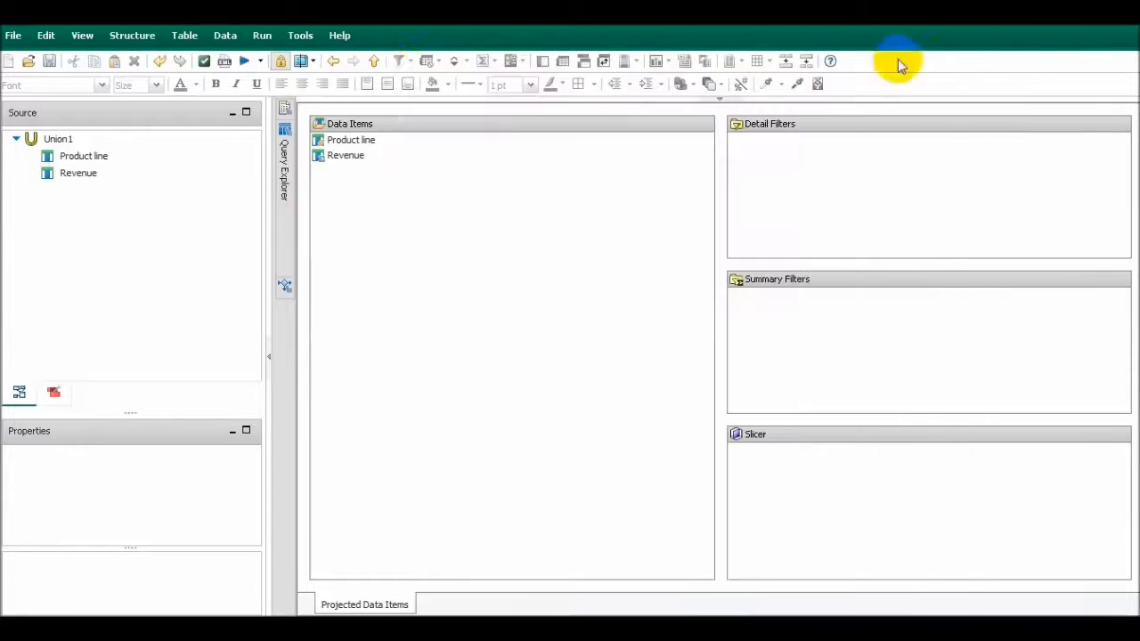
Undo the Sales Target deletions in Query1 and Query2, and check the data items of Query2 and Query3
click(160, 61)
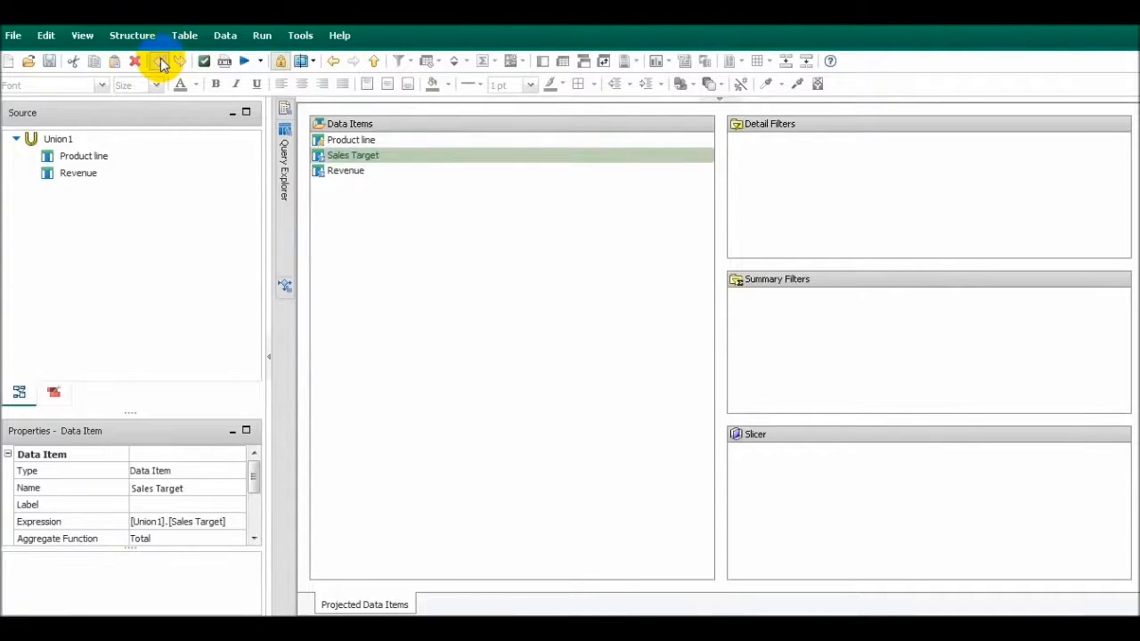
click(162, 63)
click(376, 63)
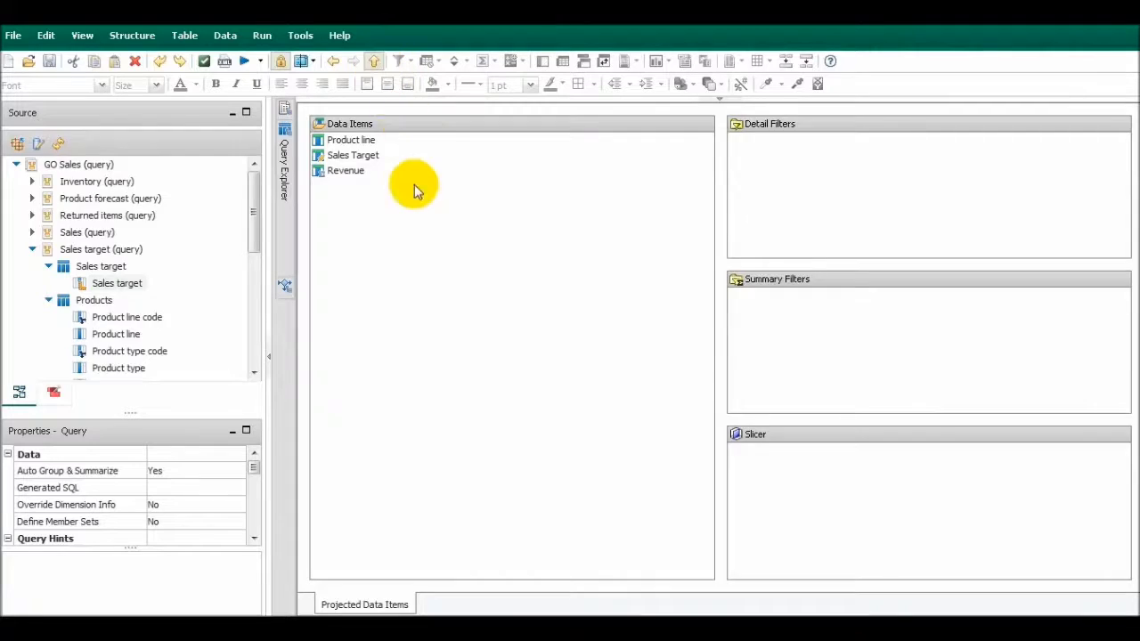
double_click(331, 248)
click(378, 64)
double_click(326, 287)
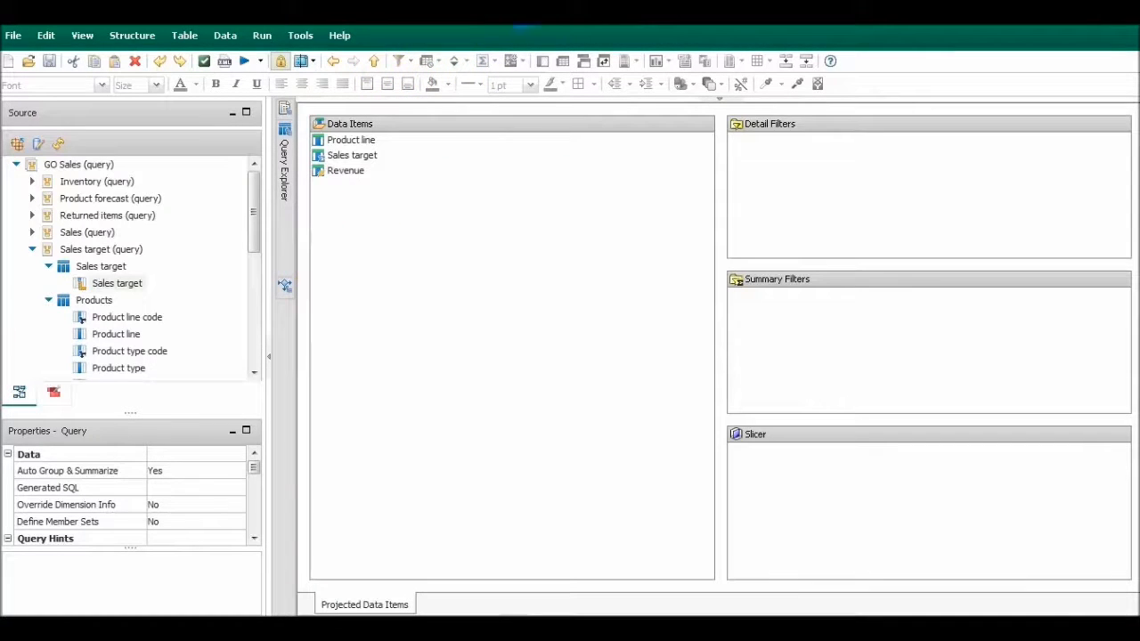
click(375, 62)
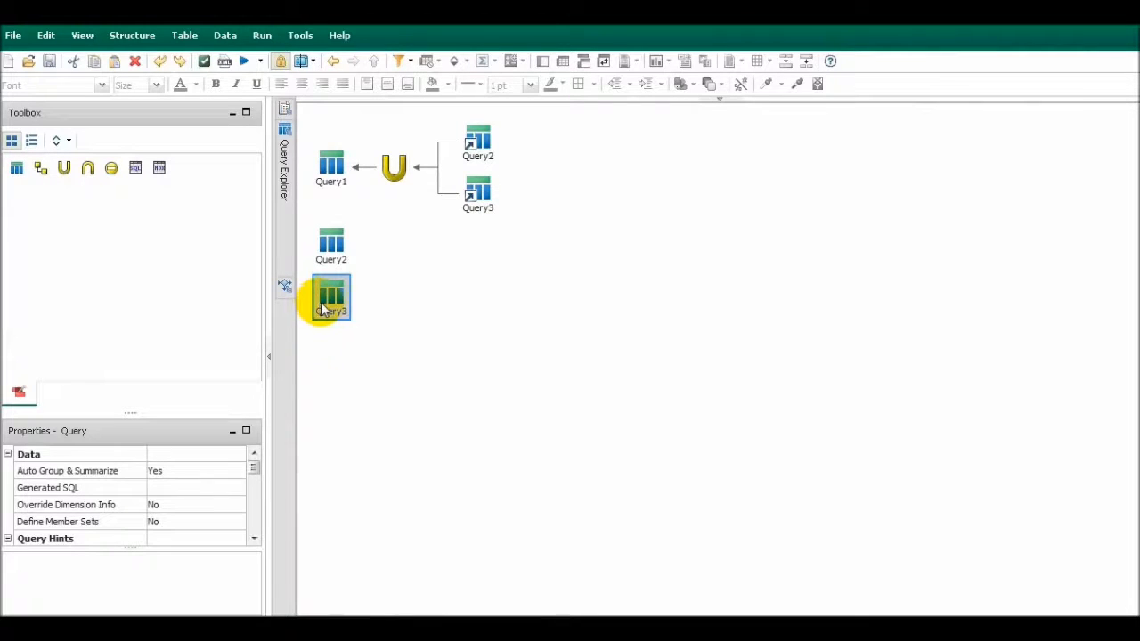
Set the expression of Query2's Sales Target data item to the text value '0', and test-run the report
double_click(336, 253)
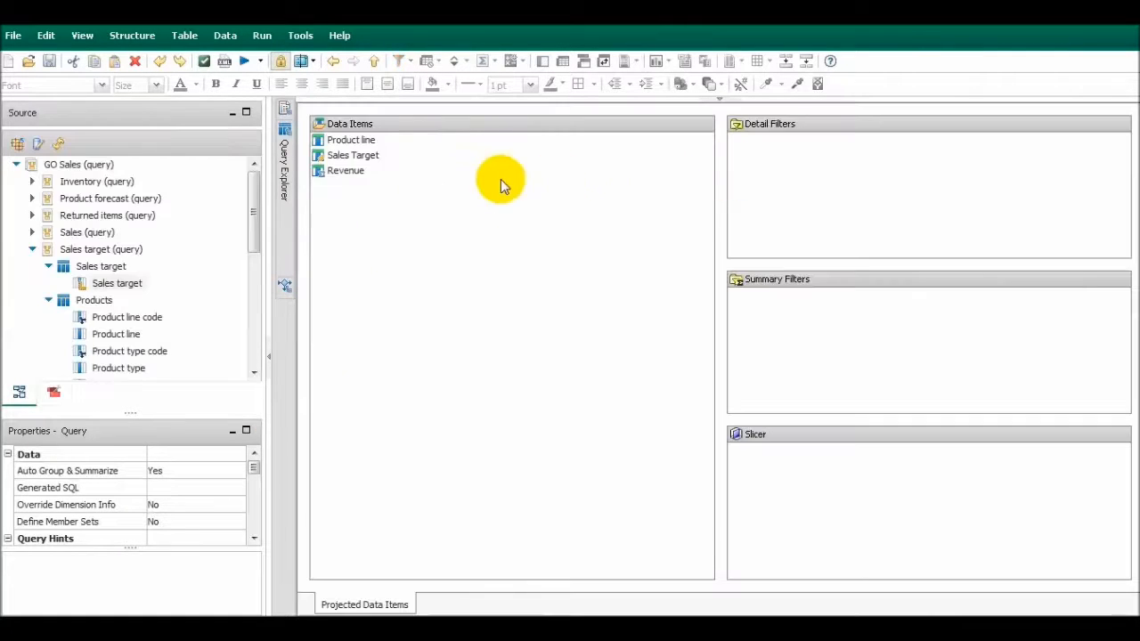
double_click(411, 156)
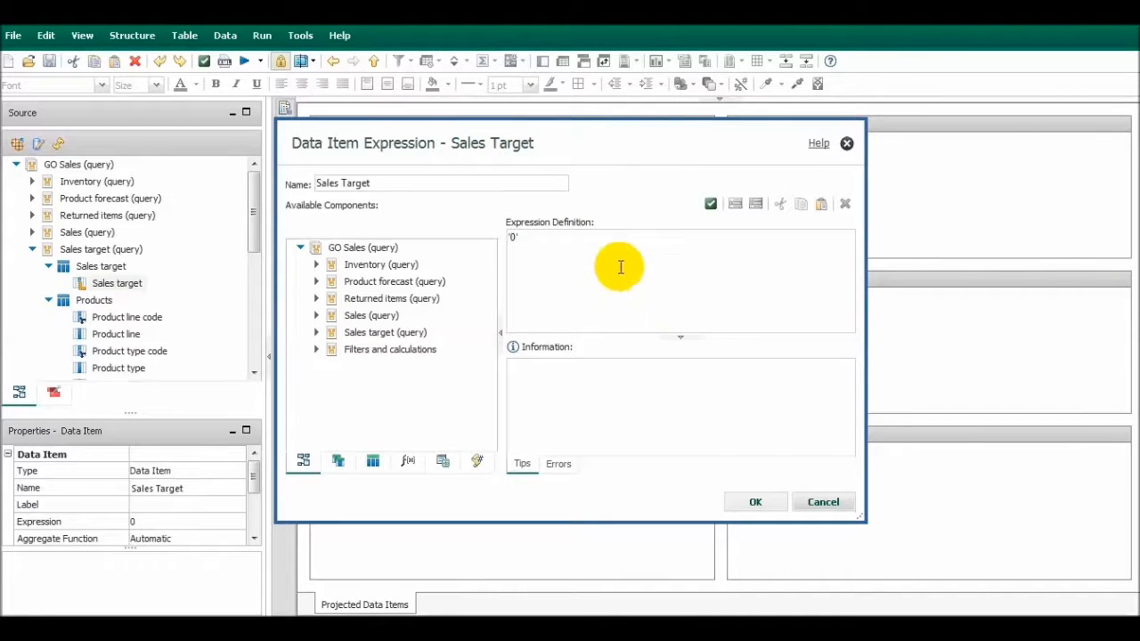
click(757, 502)
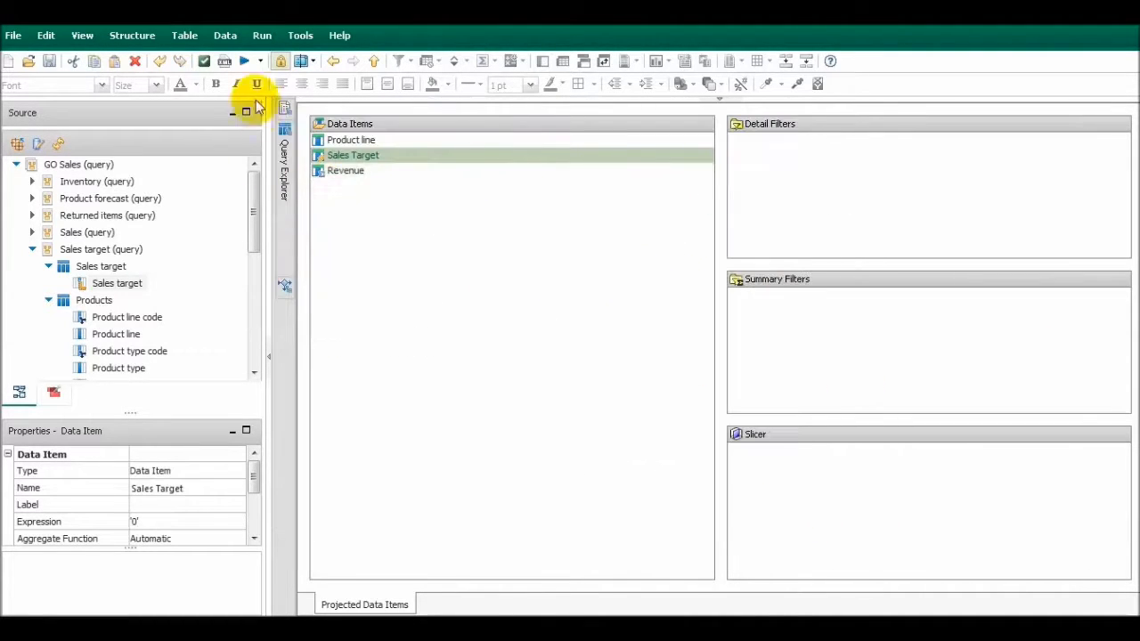
click(243, 60)
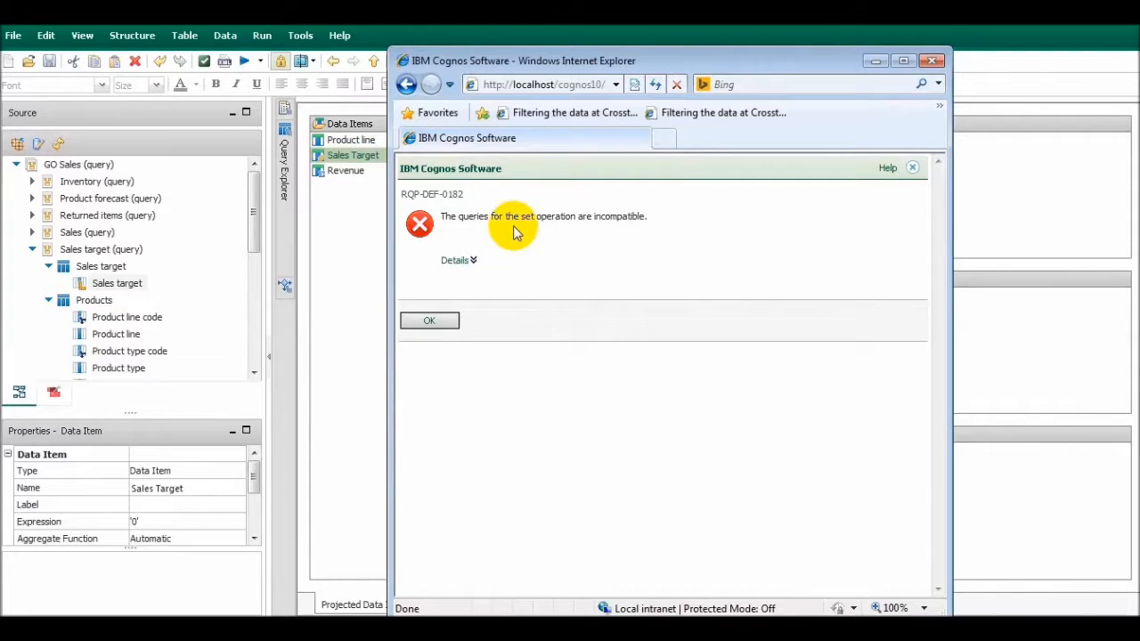
click(931, 60)
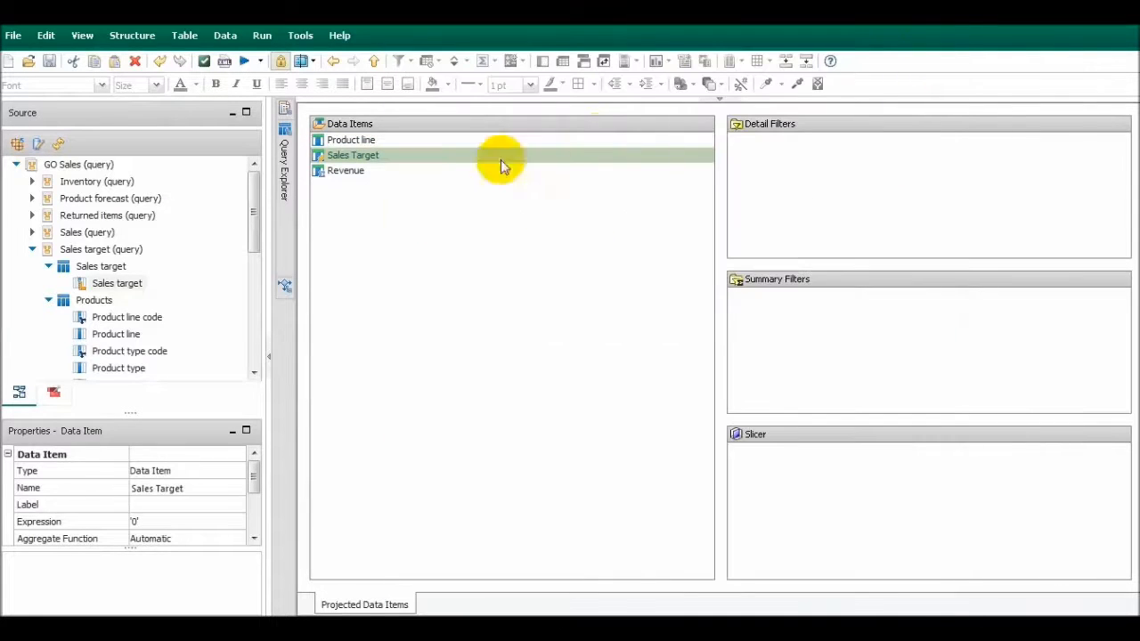
Undo the Sales Target expression change in Query2, and recheck that query's data items
click(157, 62)
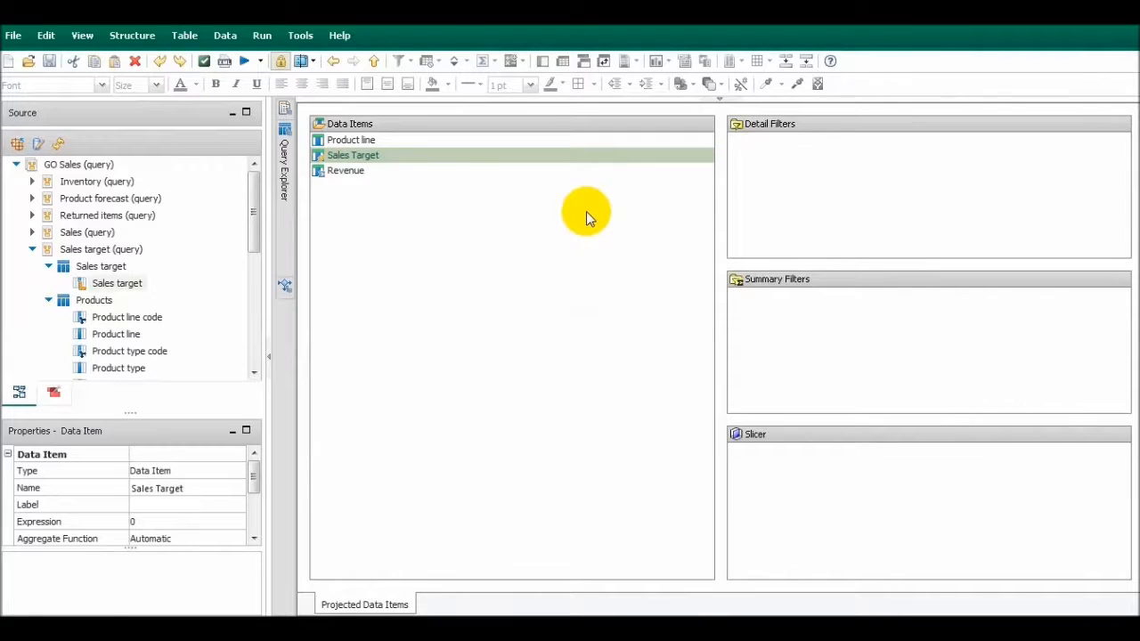
click(374, 63)
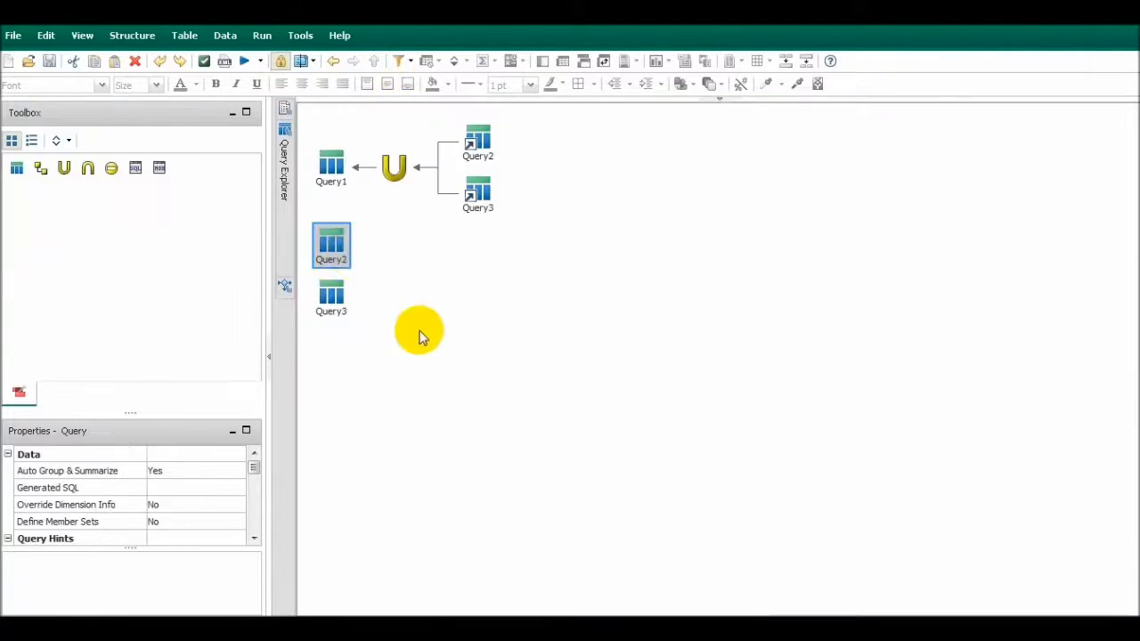
double_click(333, 245)
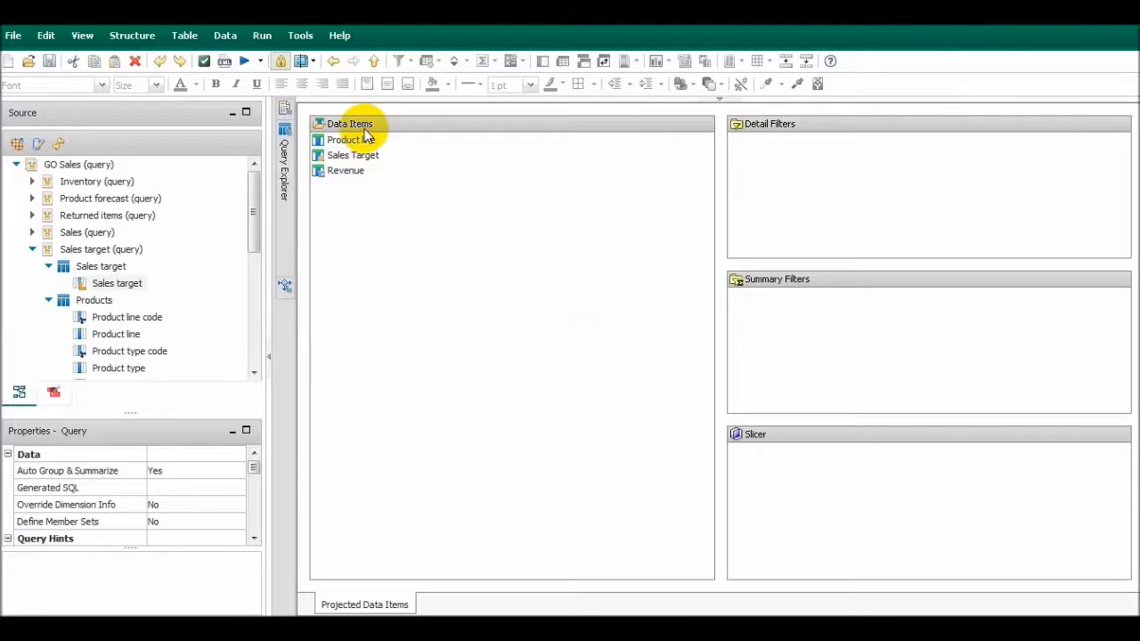
click(375, 61)
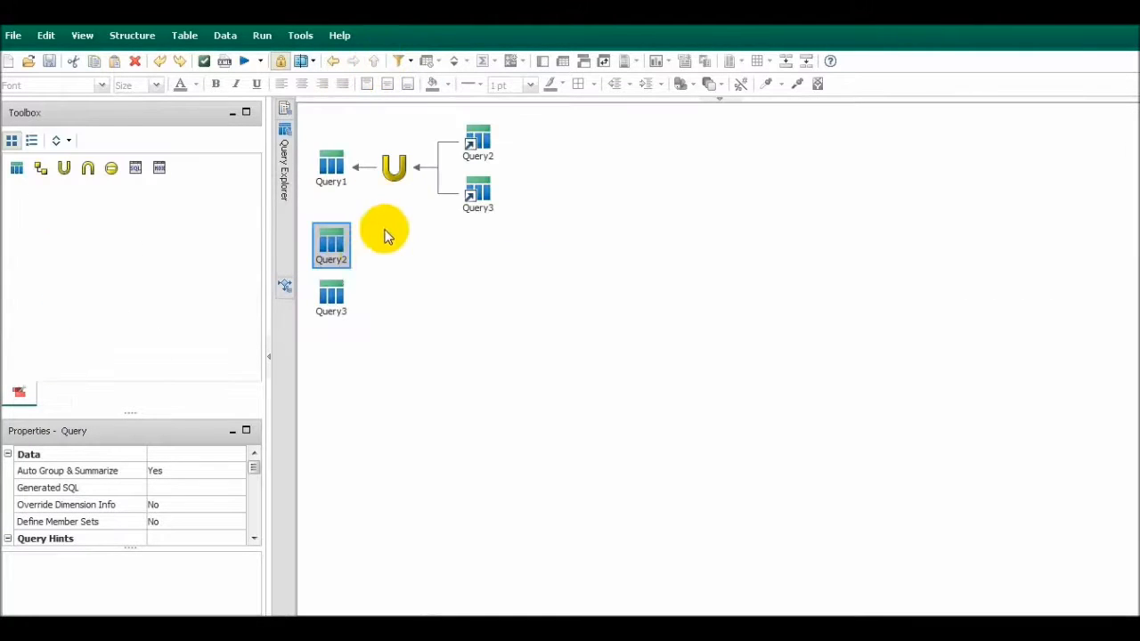
Move the Sales target data item above Product line in Query3, and test-run the report
double_click(349, 299)
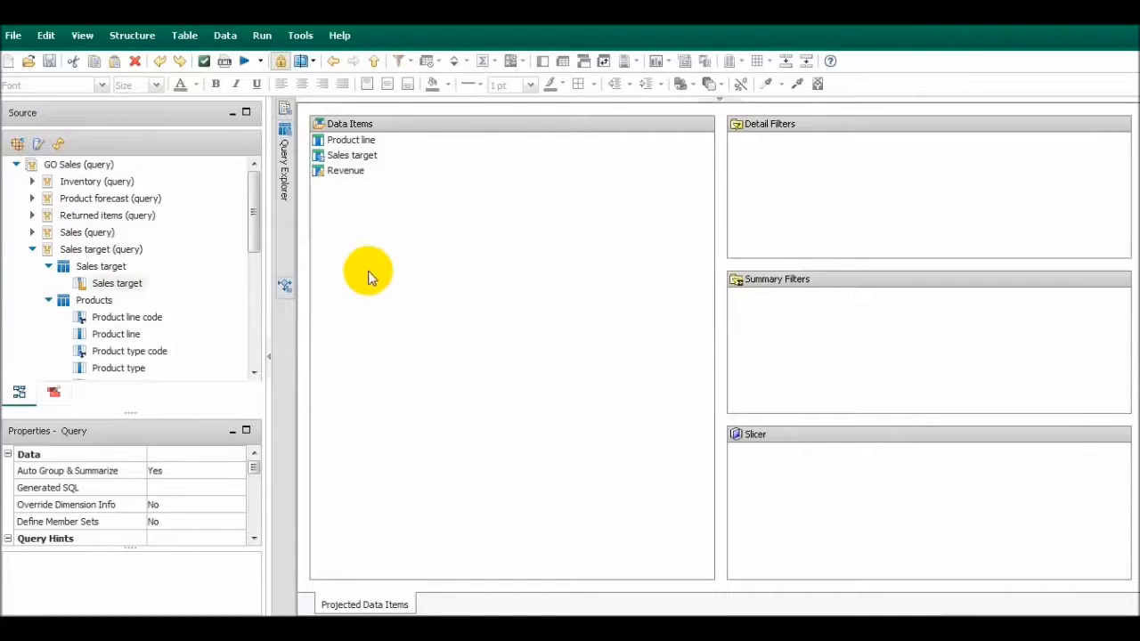
click(370, 142)
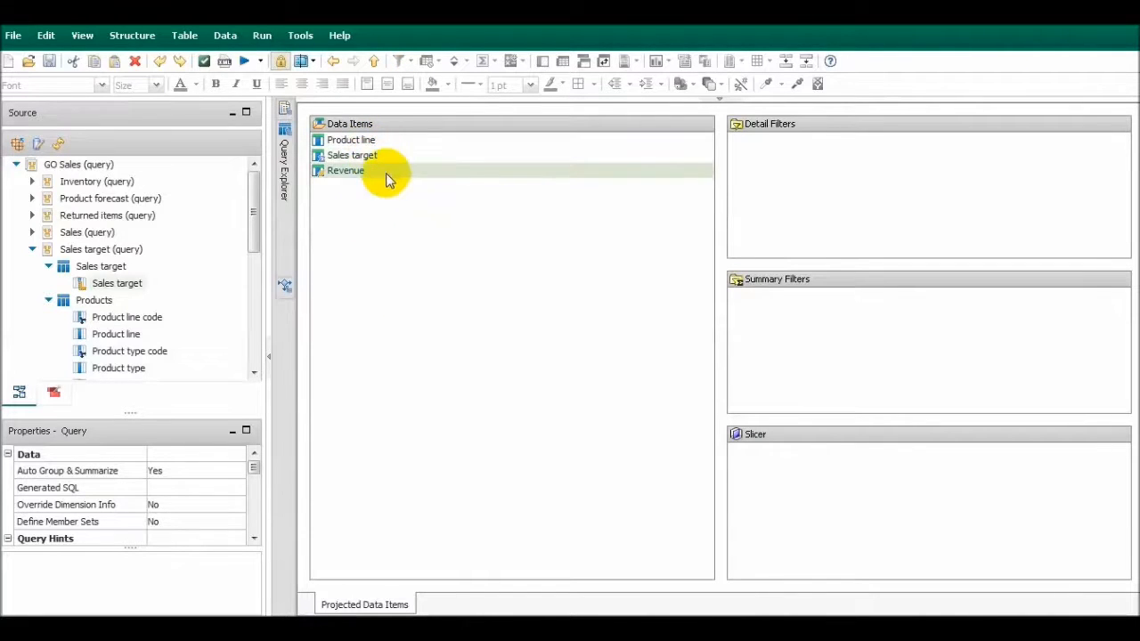
drag(376, 156, 365, 138)
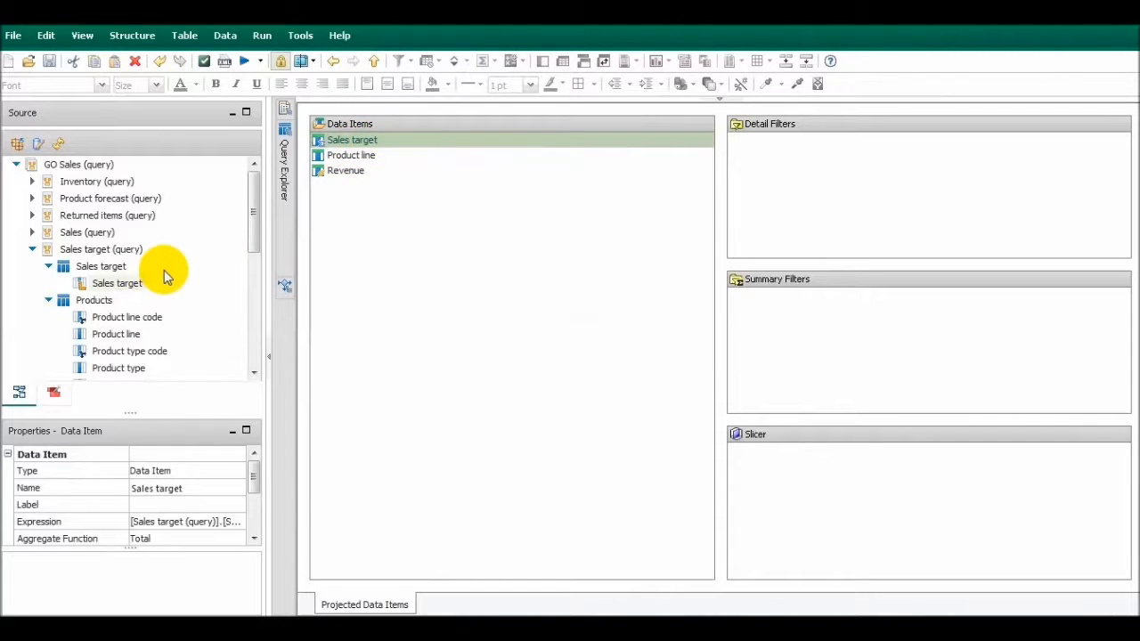
click(246, 62)
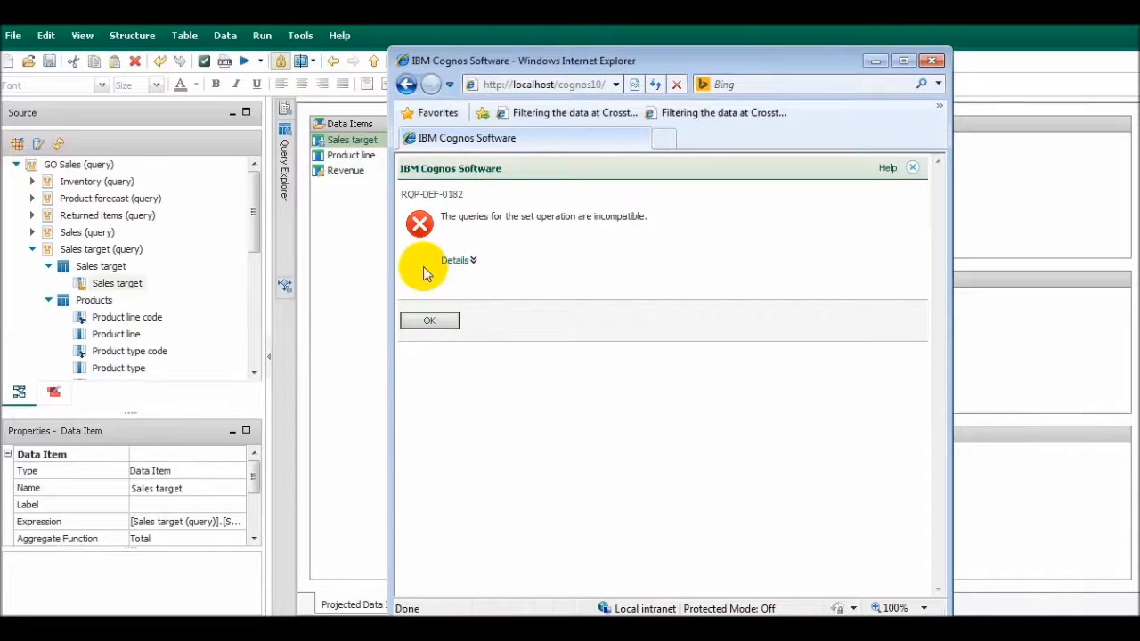
click(933, 61)
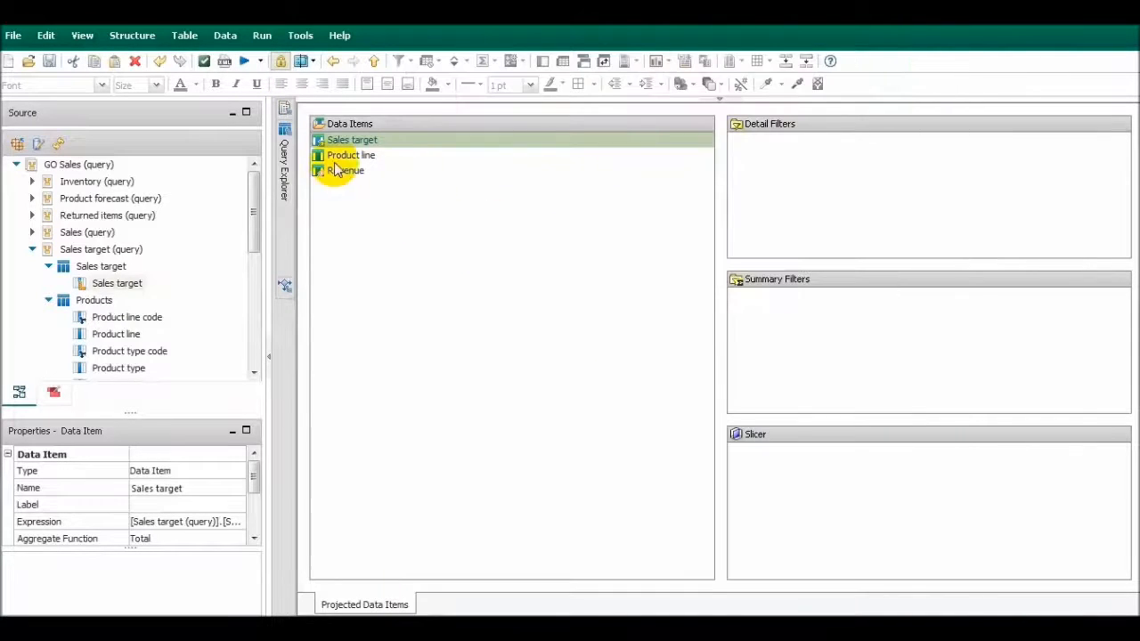
Move Sales target back below Product line in Query3, and inspect the Sales Target and Revenue items in Query2
drag(357, 140, 374, 166)
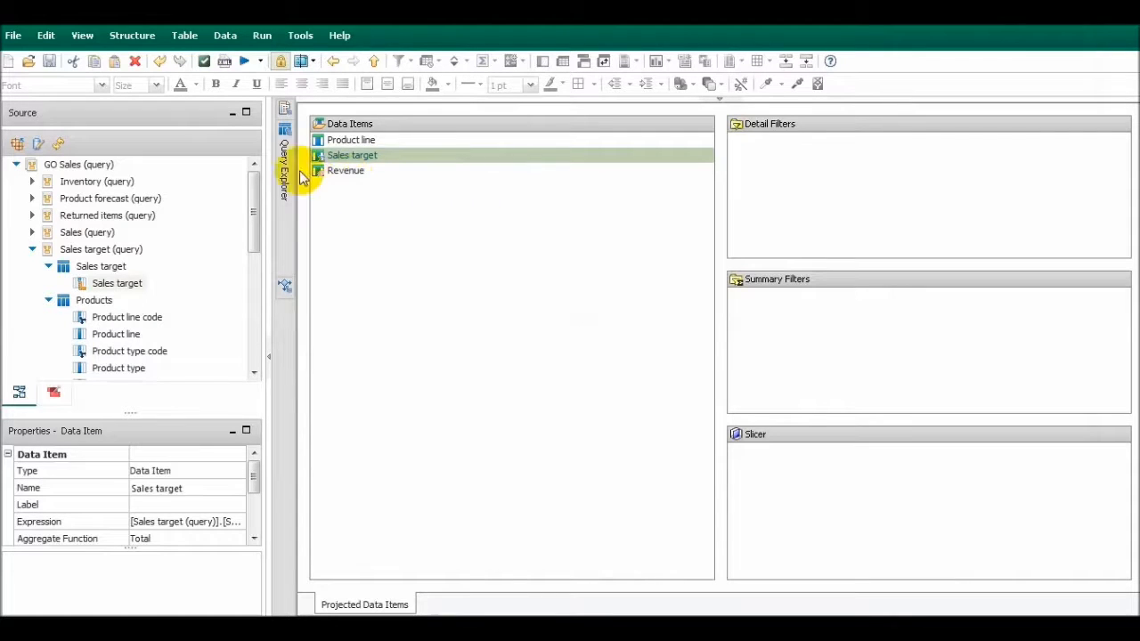
click(380, 62)
double_click(323, 243)
click(356, 157)
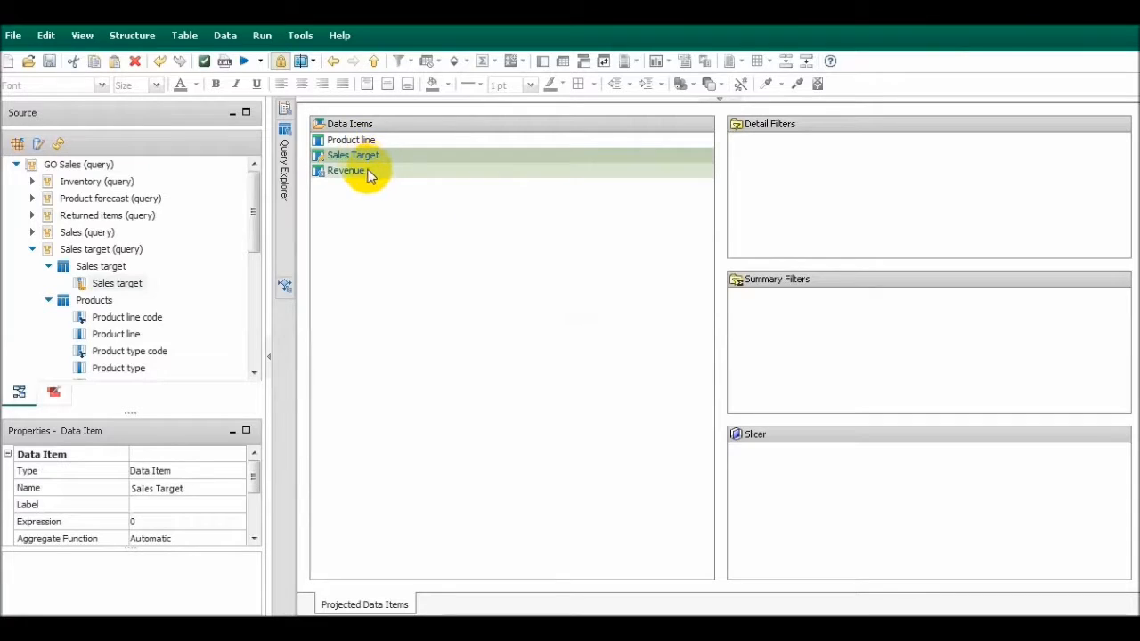
ctrl+click(365, 171)
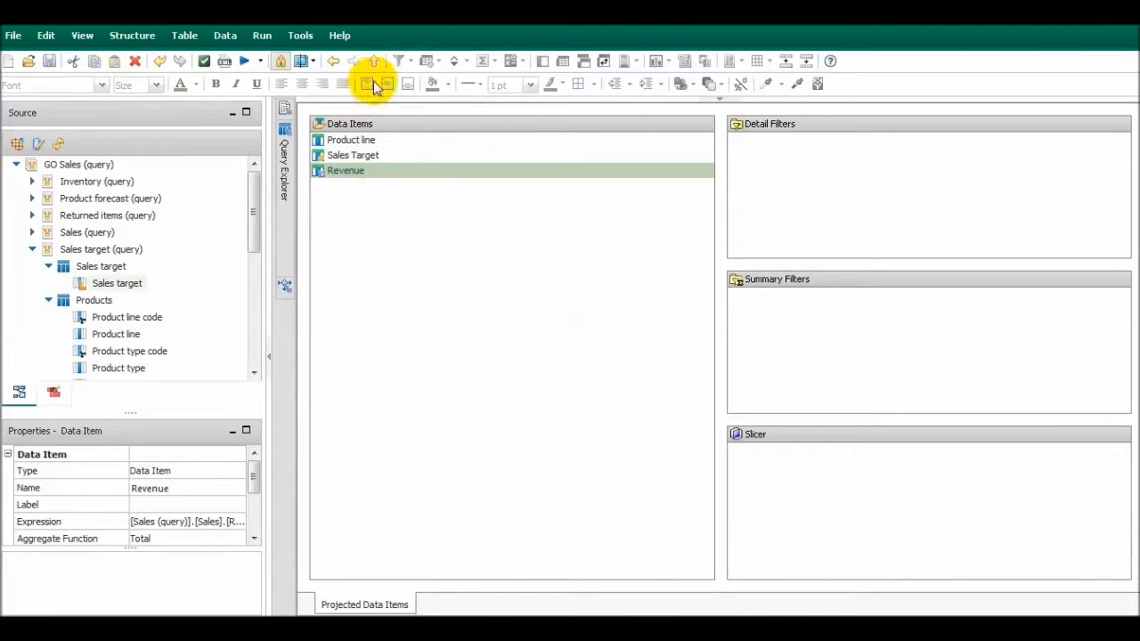
Move Sales Target below Revenue in Query2, and compare the data item order of Query2 and Query3
drag(351, 156, 383, 180)
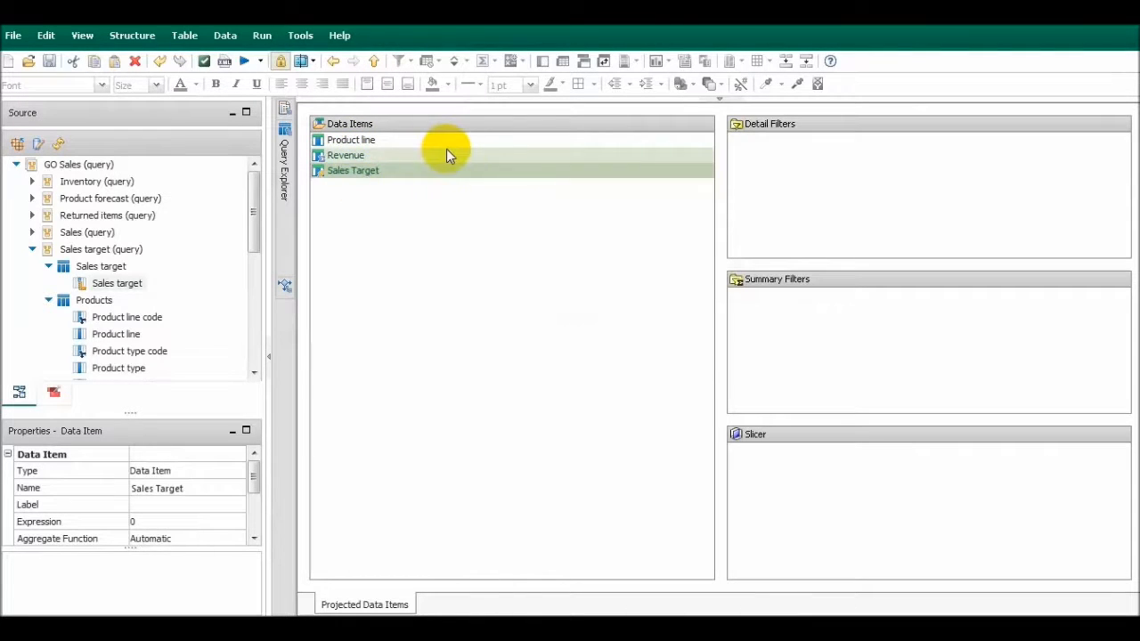
click(374, 60)
double_click(330, 249)
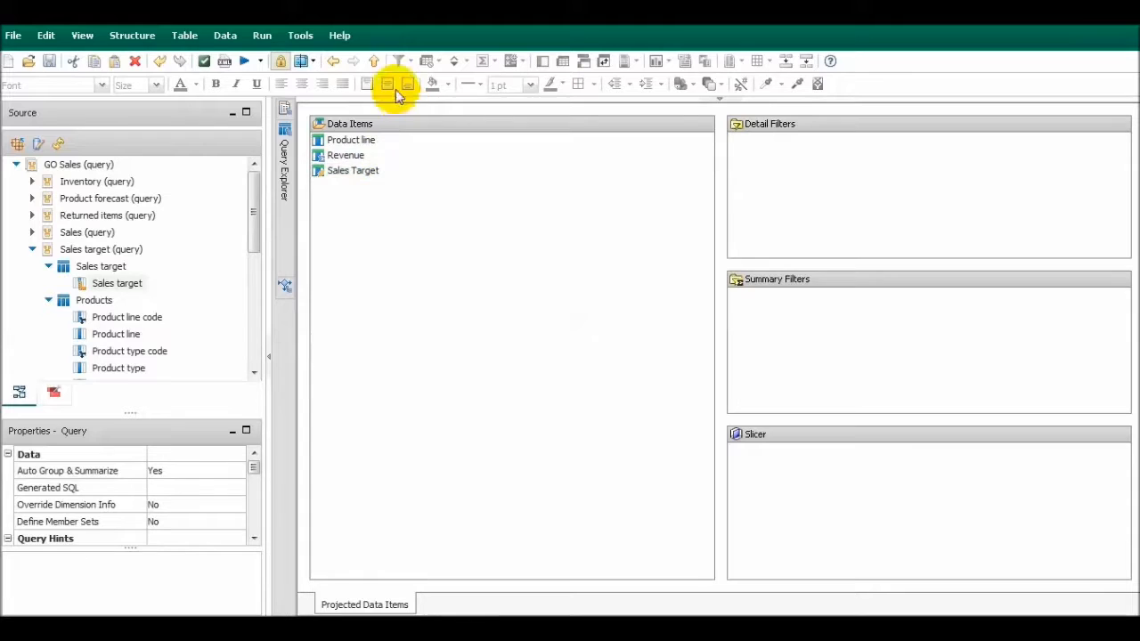
click(378, 62)
double_click(343, 287)
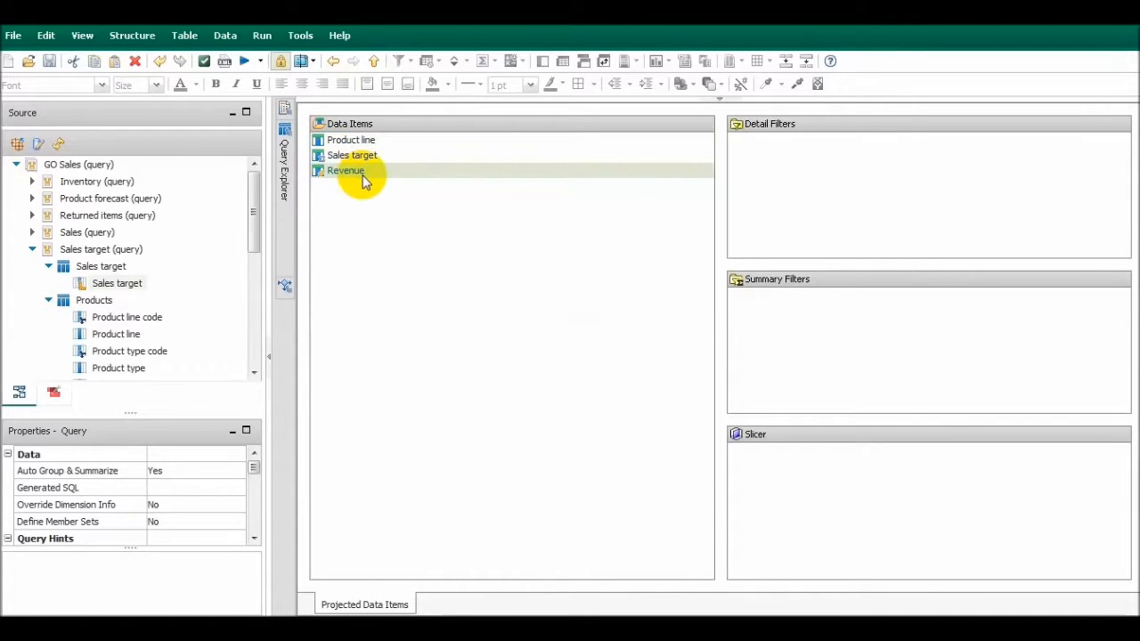
click(372, 62)
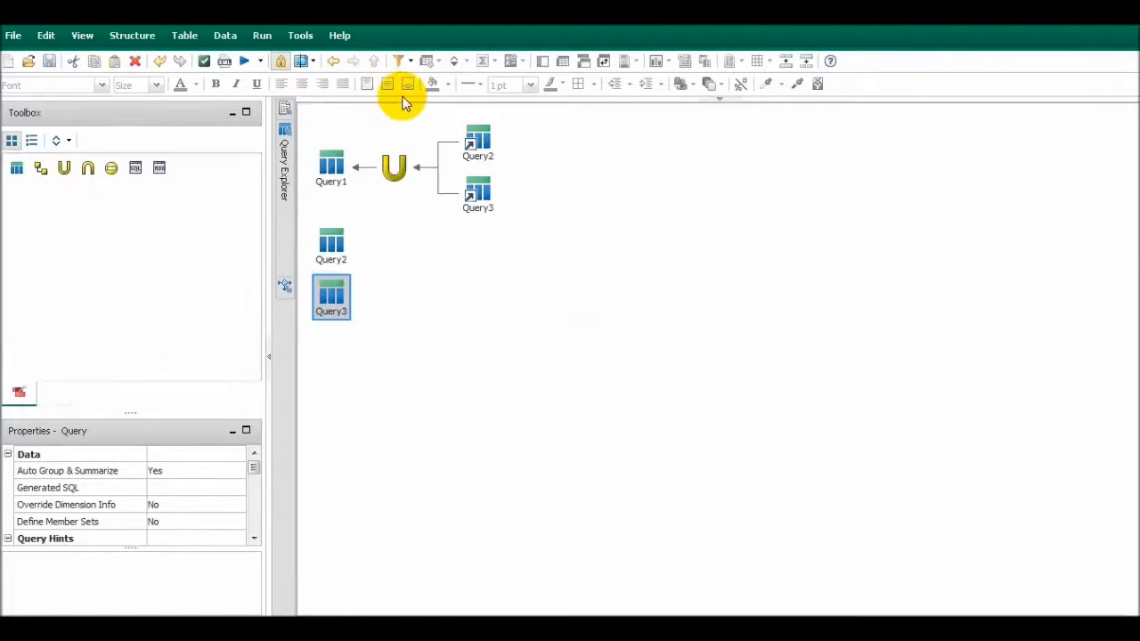
Run the report with the reordered query, examine the Revenue column in a maximized viewer, and close it
click(248, 66)
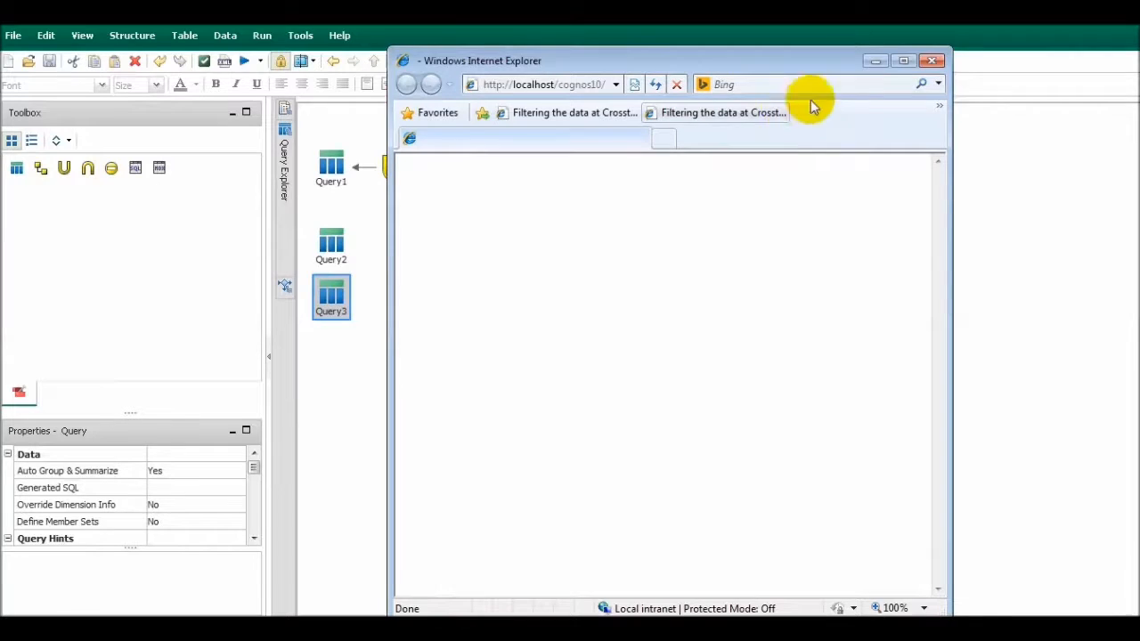
click(932, 61)
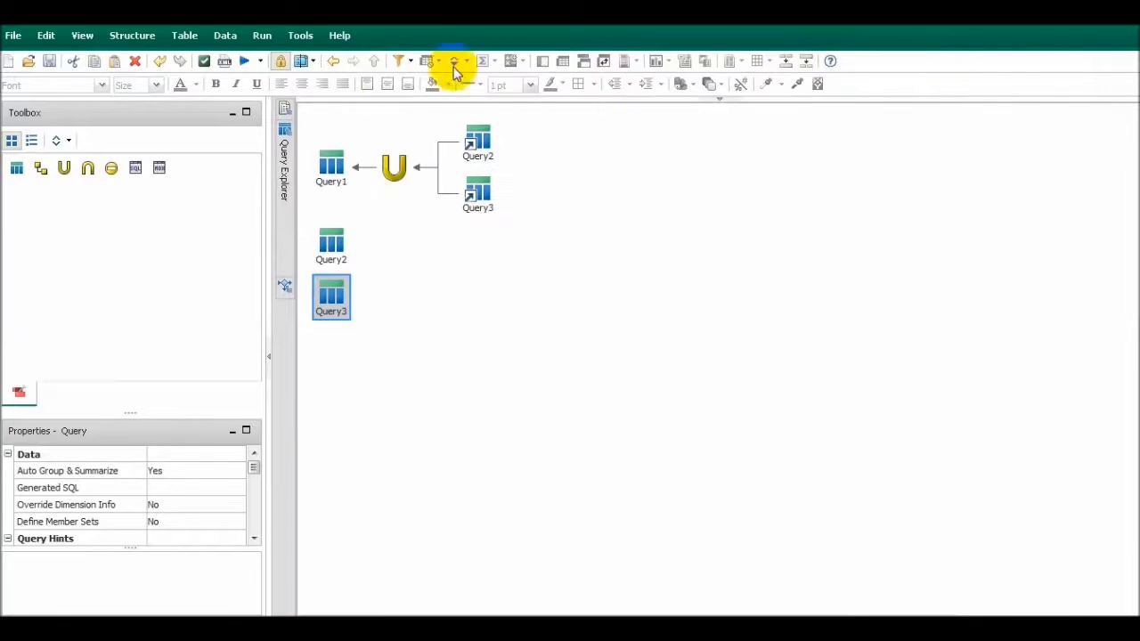
click(247, 64)
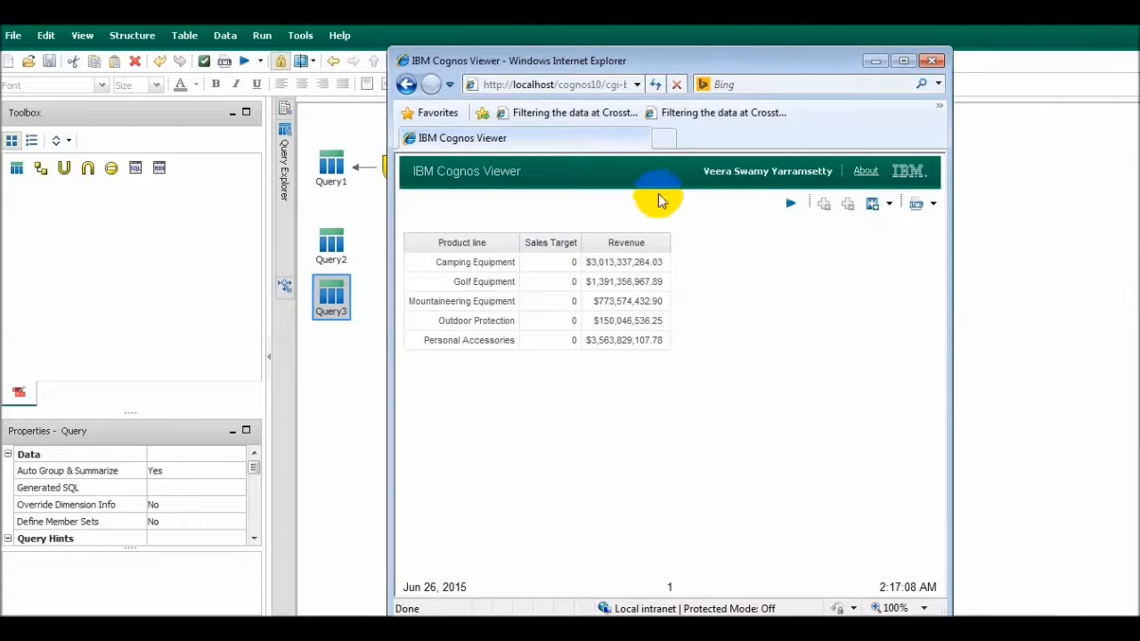
double_click(759, 66)
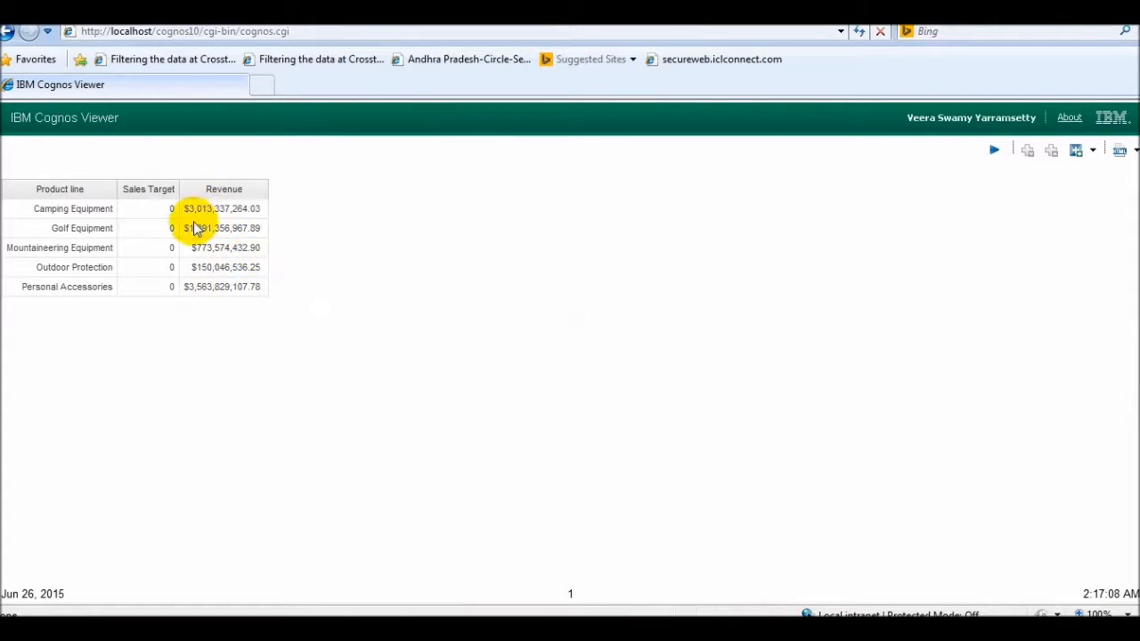
drag(183, 209, 260, 210)
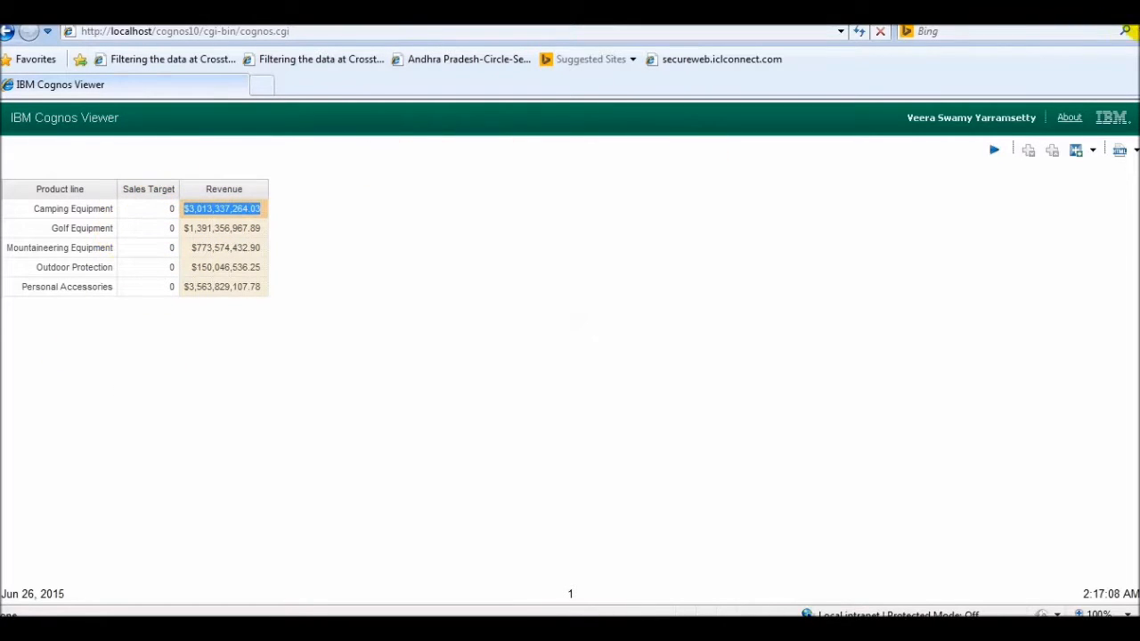
click(1075, 7)
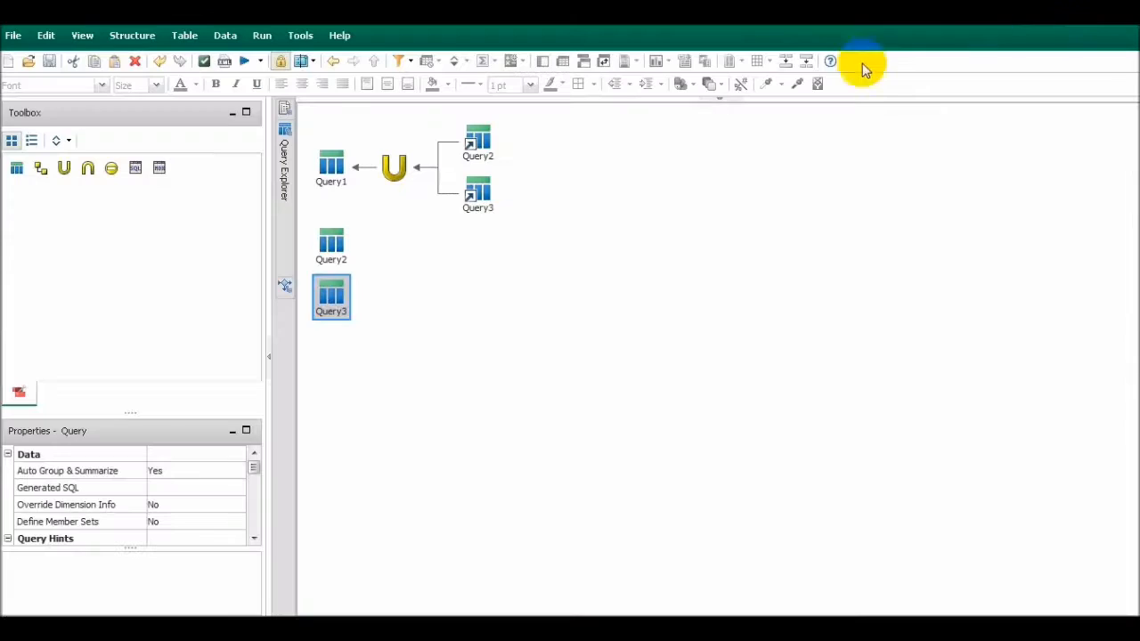
Check that the data items in Query2 and Query3 follow the same order
double_click(331, 296)
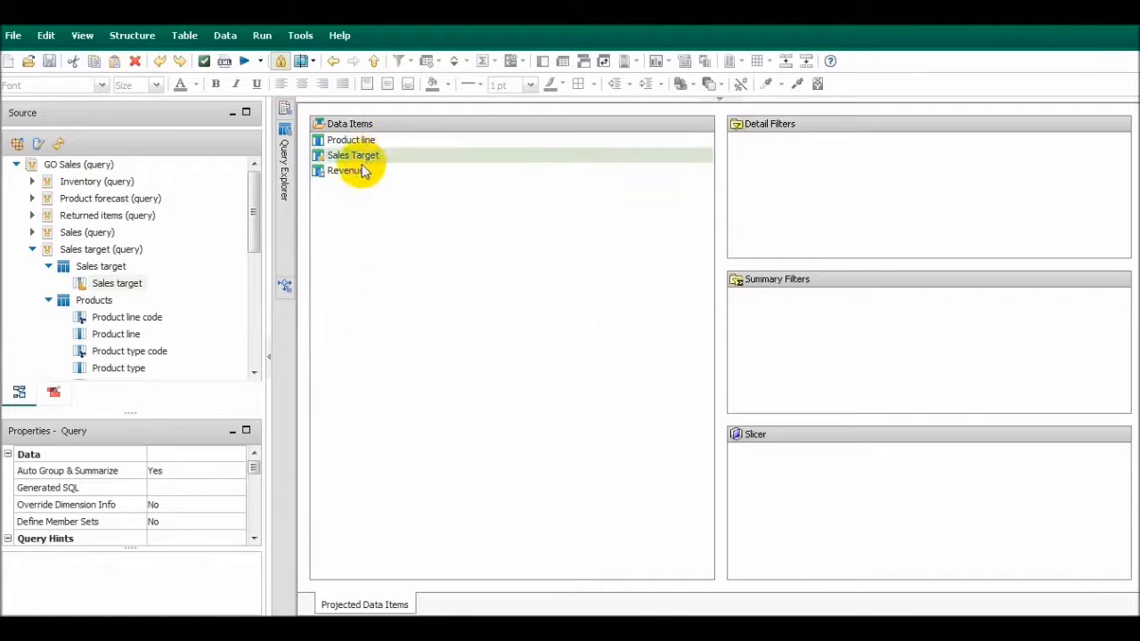
click(374, 60)
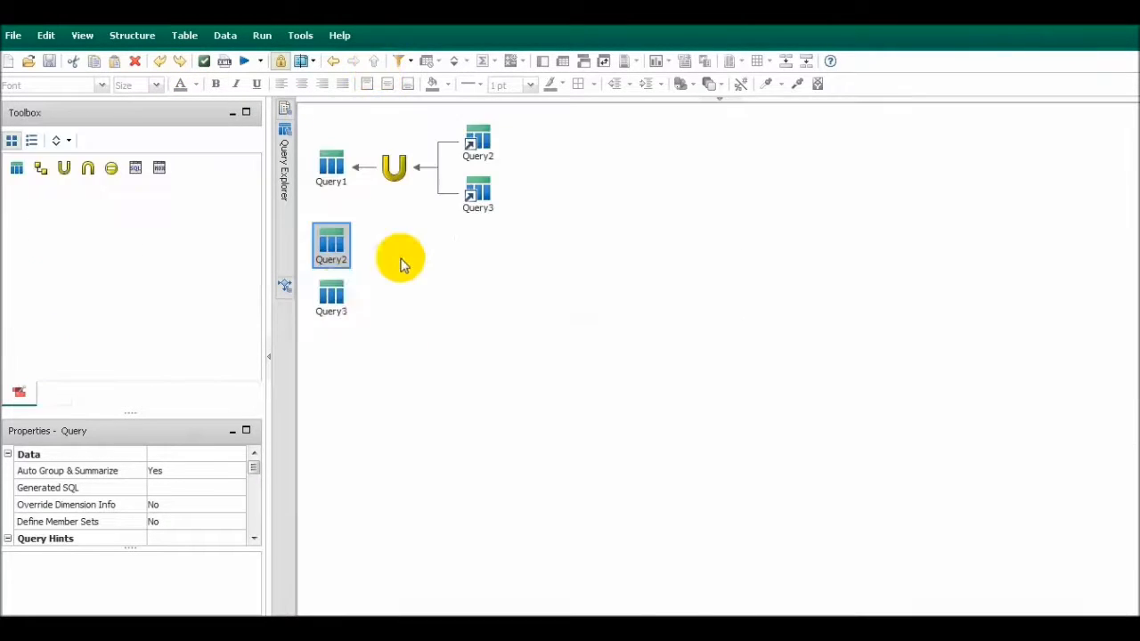
double_click(331, 294)
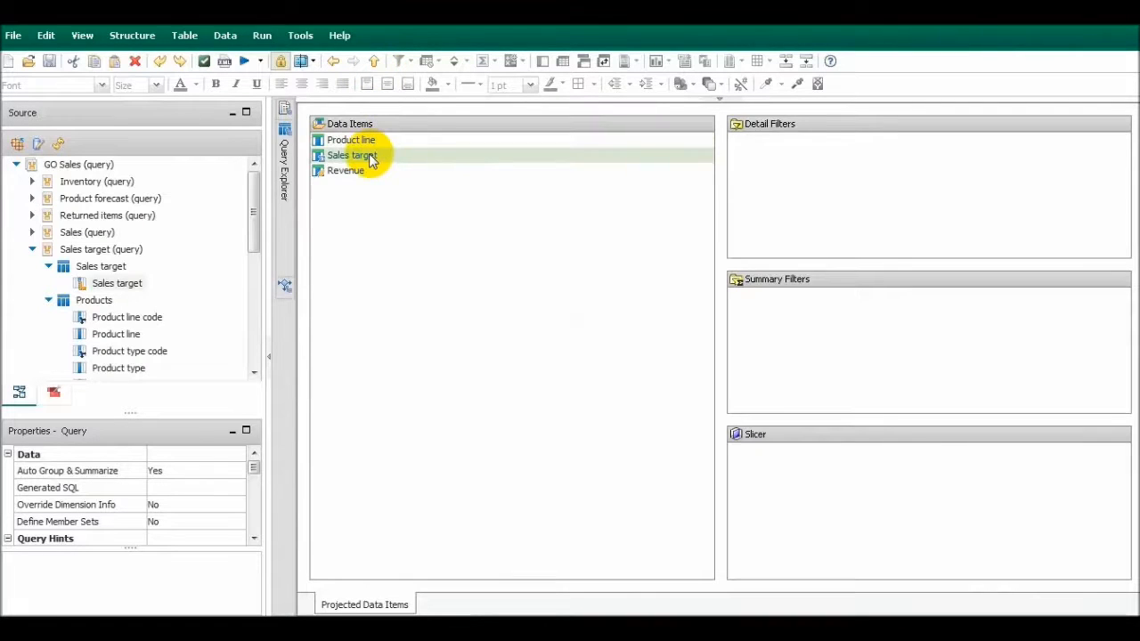